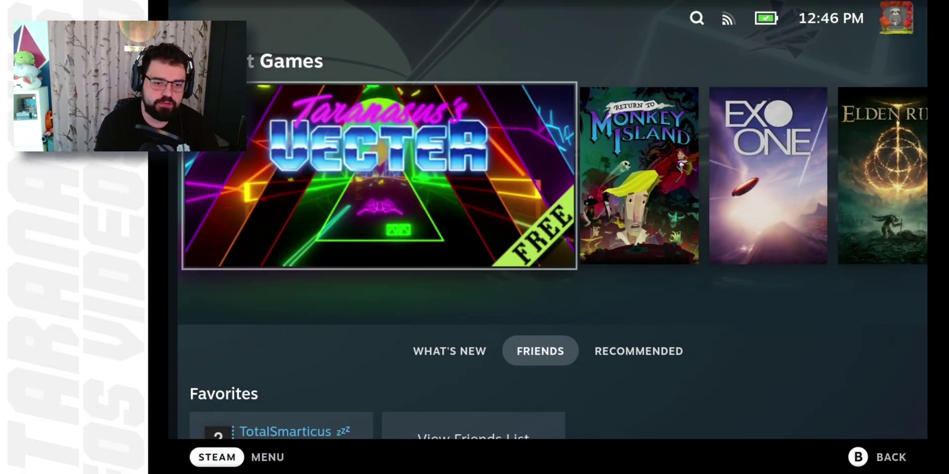
Use the Steam menu's Power > Switch to Desktop to exit Gaming Mode.
click(234, 461)
click(240, 389)
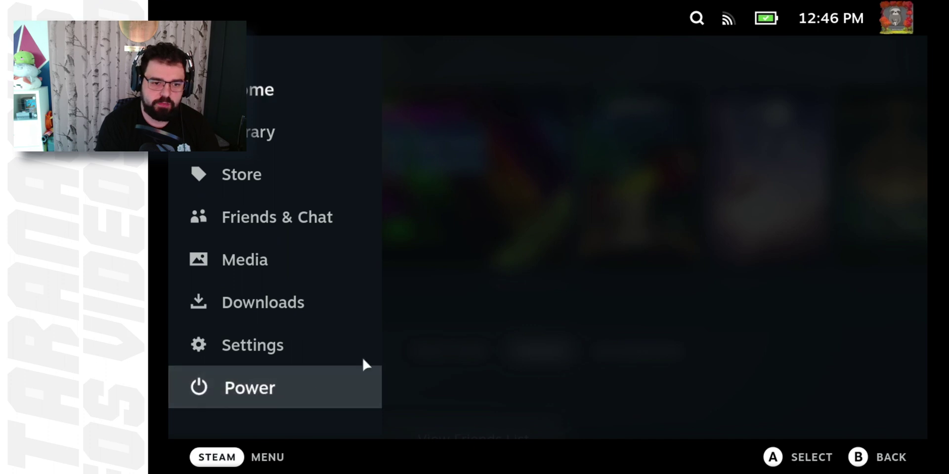
click(493, 354)
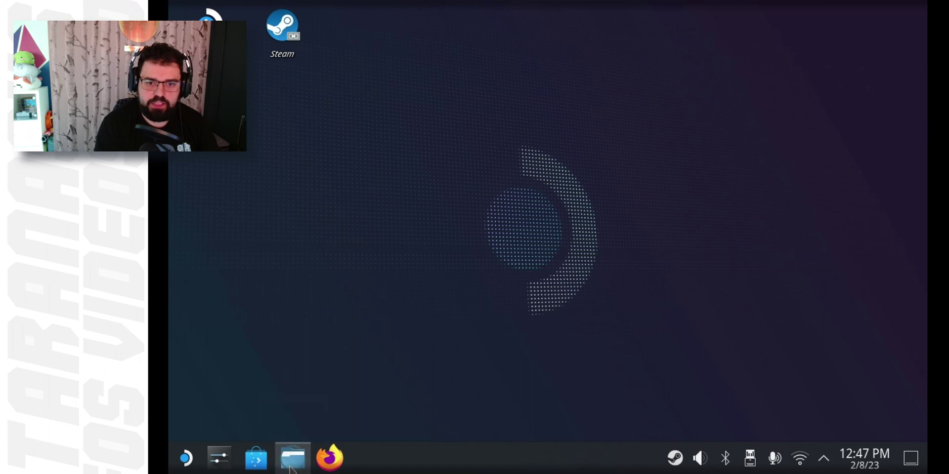
In Dolphin, create a folder named Unity at the root of the 'primary' removable drive.
click(293, 462)
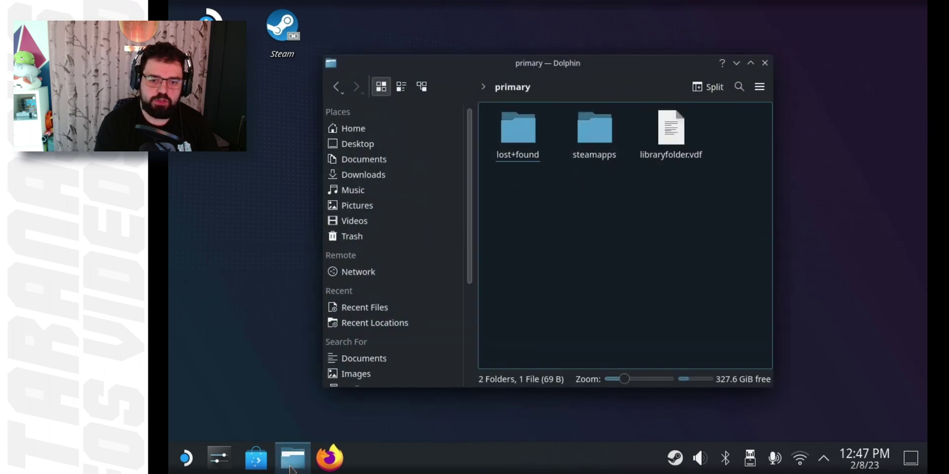
scroll(398, 279, down, 5)
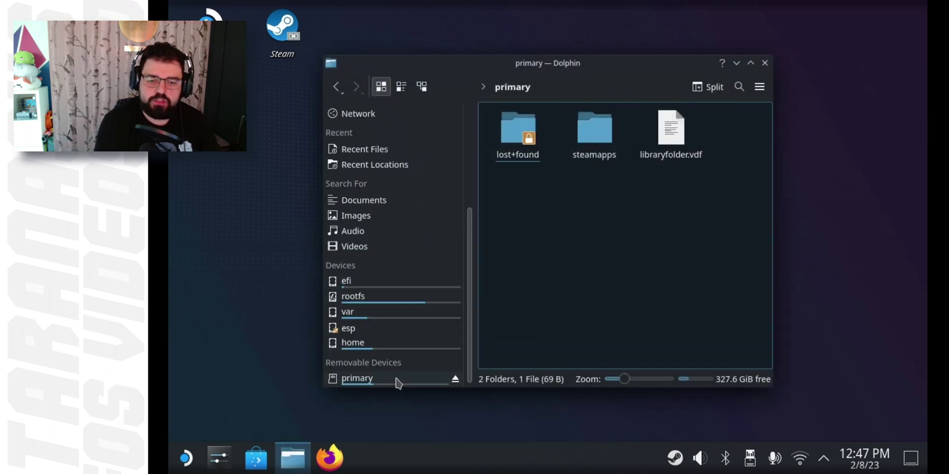
right_click(636, 228)
mouse_move(681, 241)
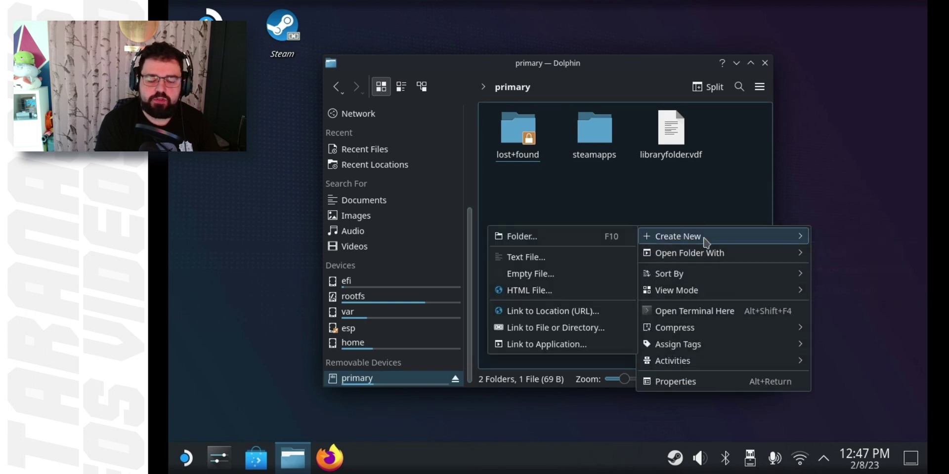
click(555, 241)
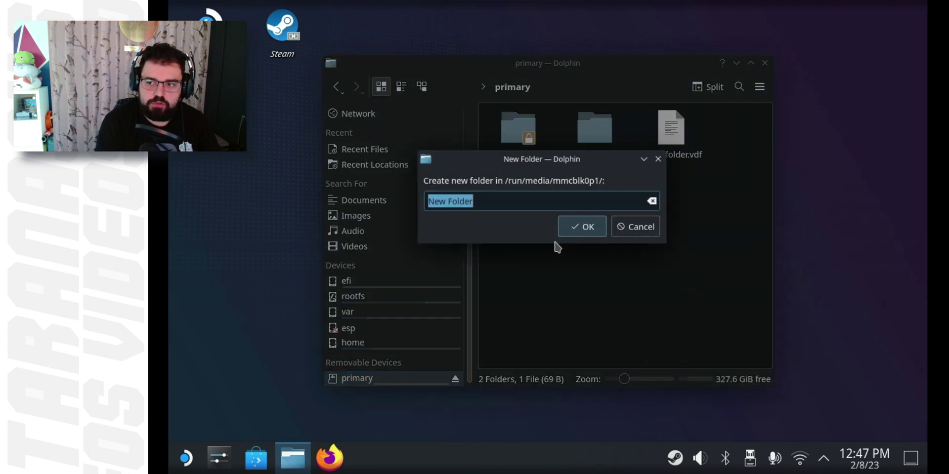
text(Unity)
key(Return)
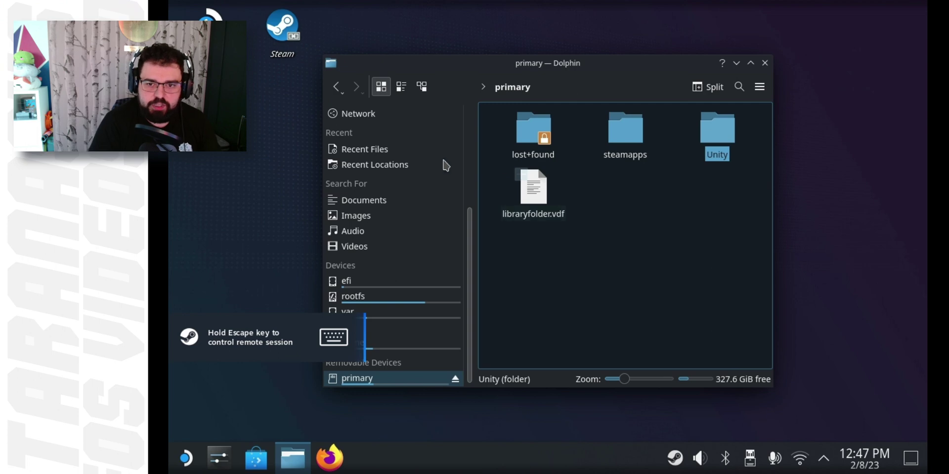
click(283, 248)
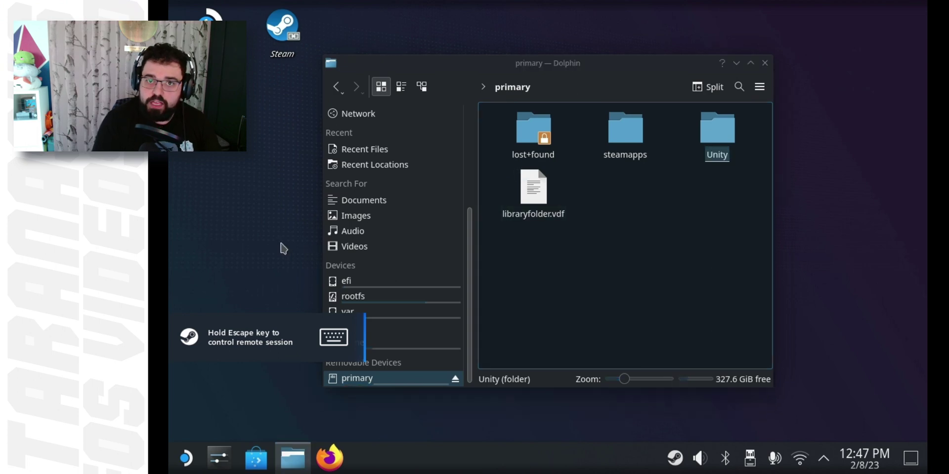
Search Discover for 'unity hub' and install Unity Hub.
click(258, 461)
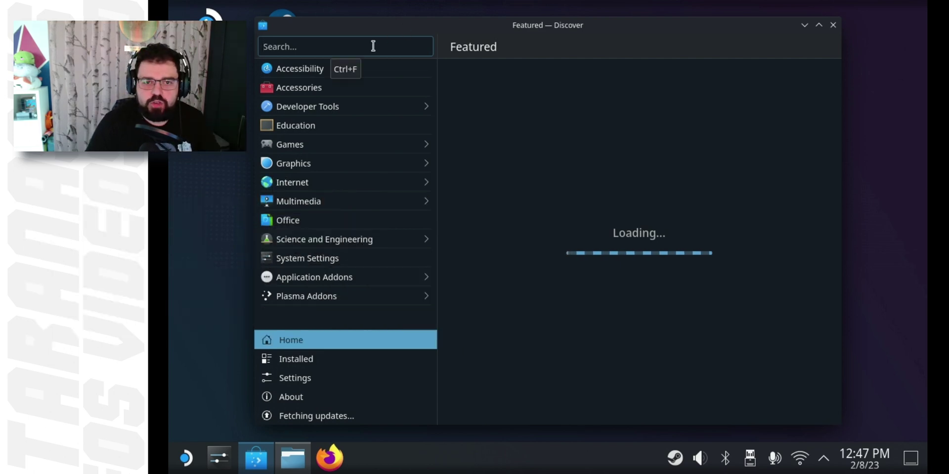
text(unity)
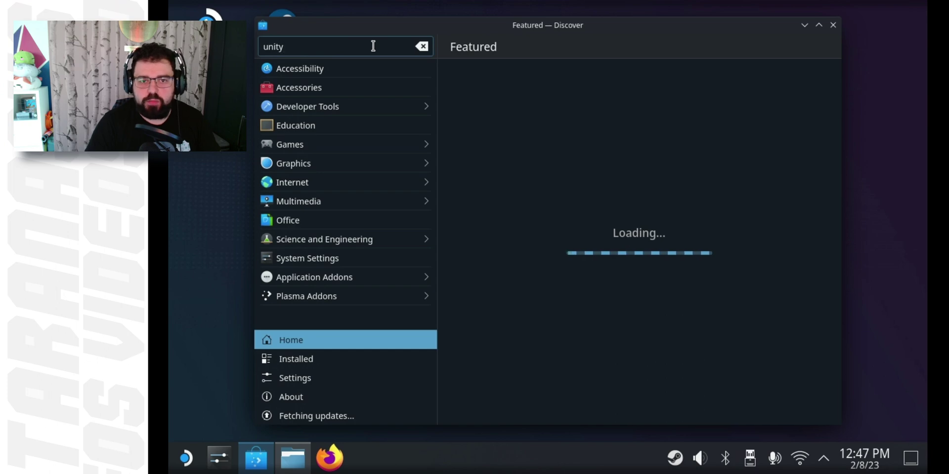
text( hub)
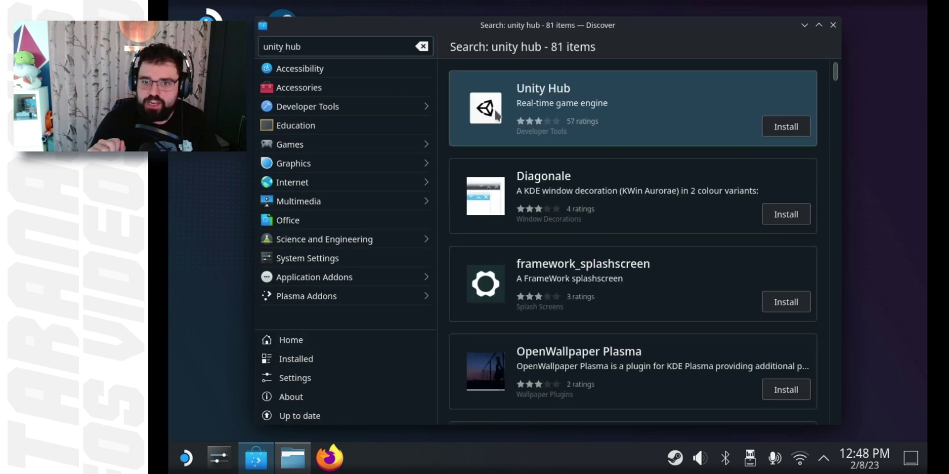
click(785, 131)
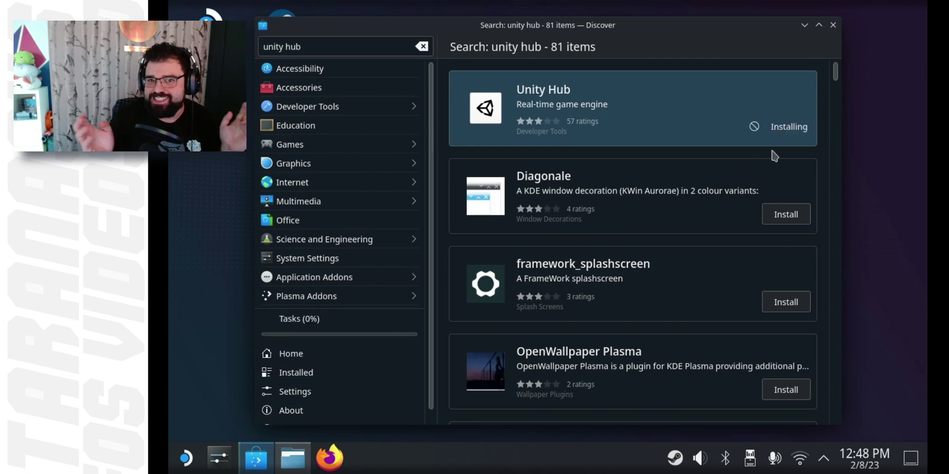
double_click(563, 29)
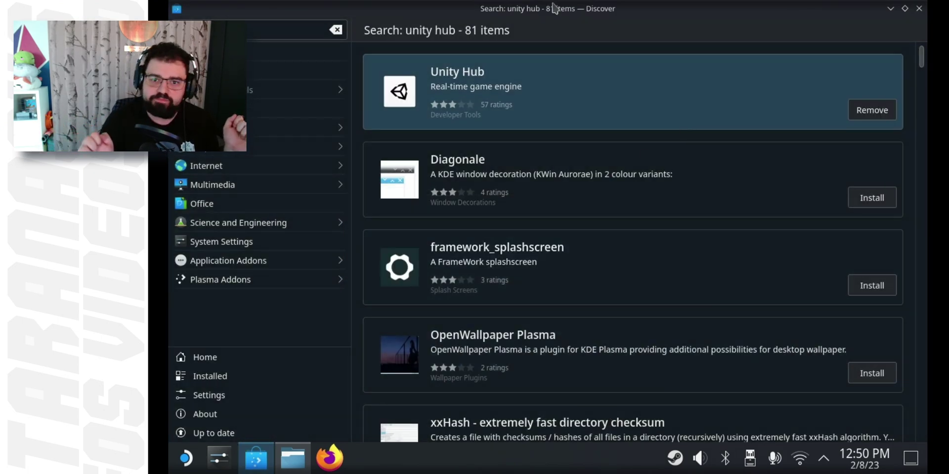
double_click(622, 24)
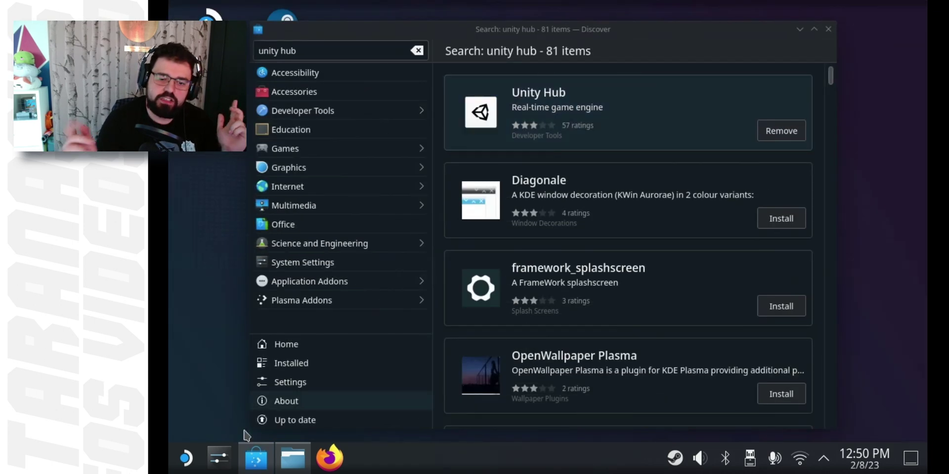
Launch Unity Hub from the application launcher by searching 'unity'.
click(185, 458)
text(unity)
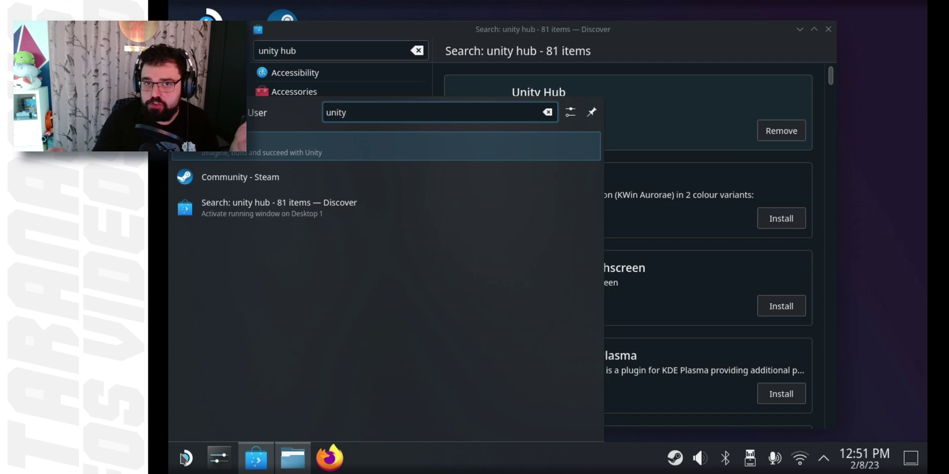
key(Return)
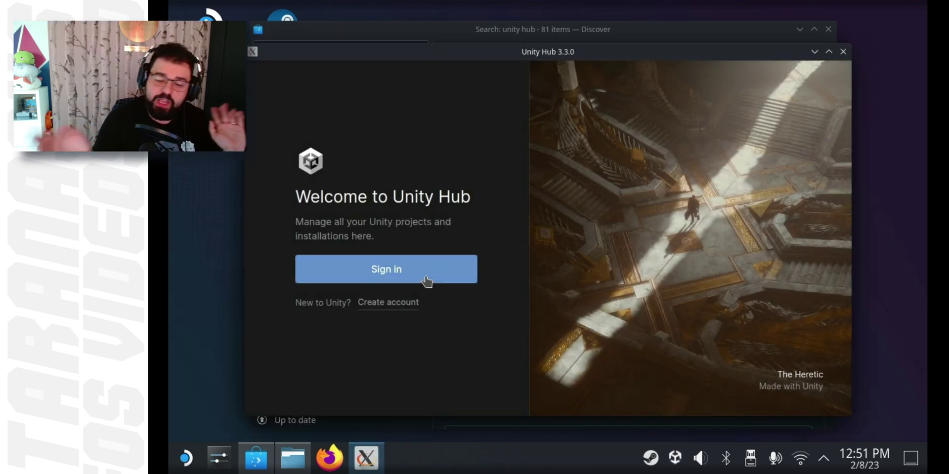
Begin the Unity Hub sign-in, then install Firefox from its Discover page.
click(426, 282)
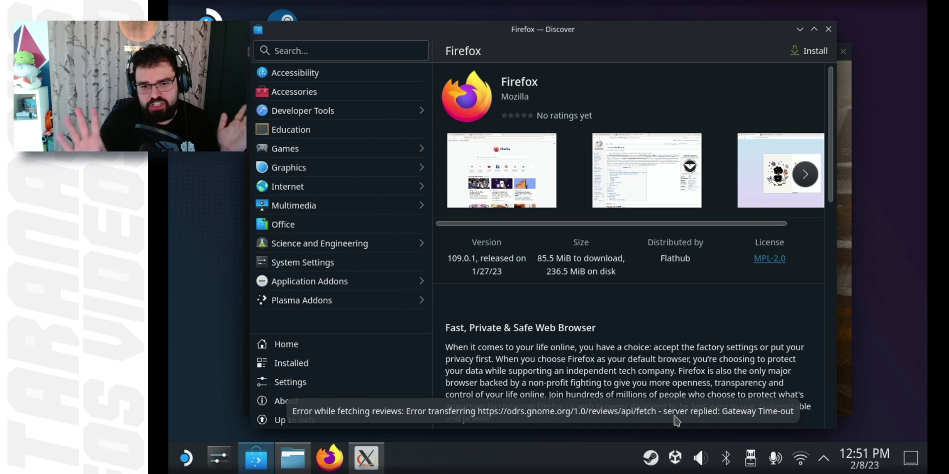
click(808, 56)
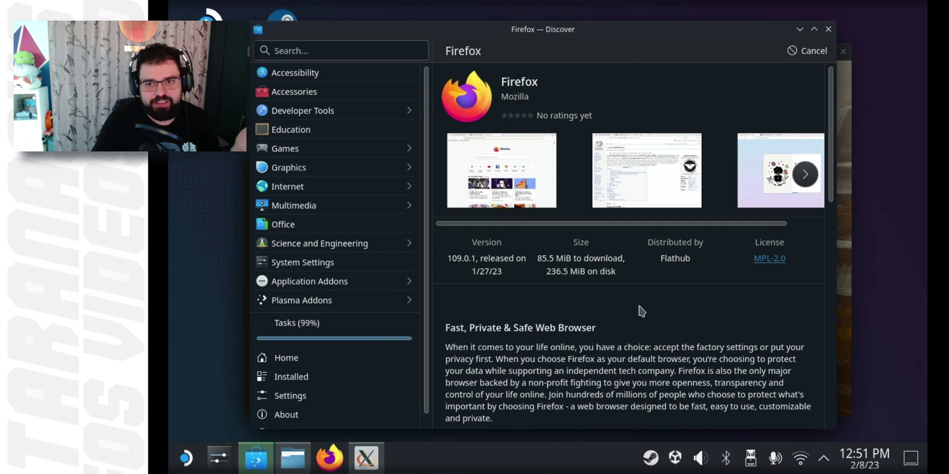
Launch Firefox, skip its first-run setup, close the Privacy Notice tab, and minimize it.
click(806, 56)
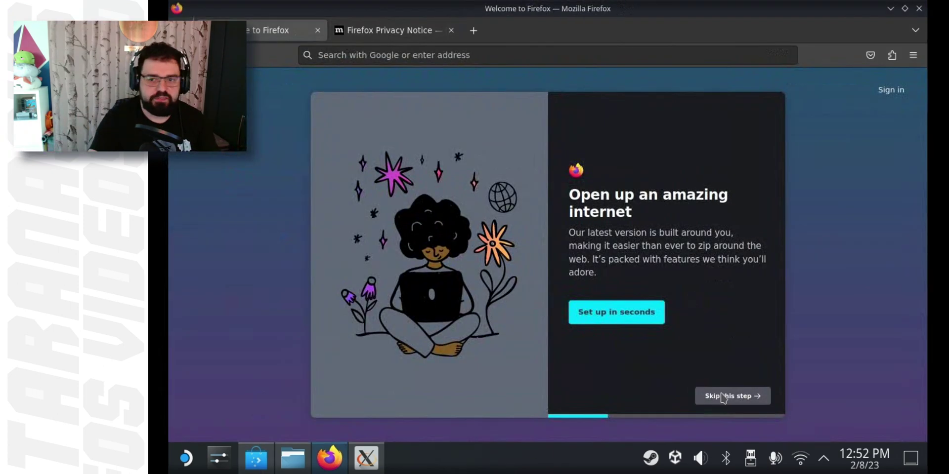
click(727, 395)
click(729, 397)
click(730, 398)
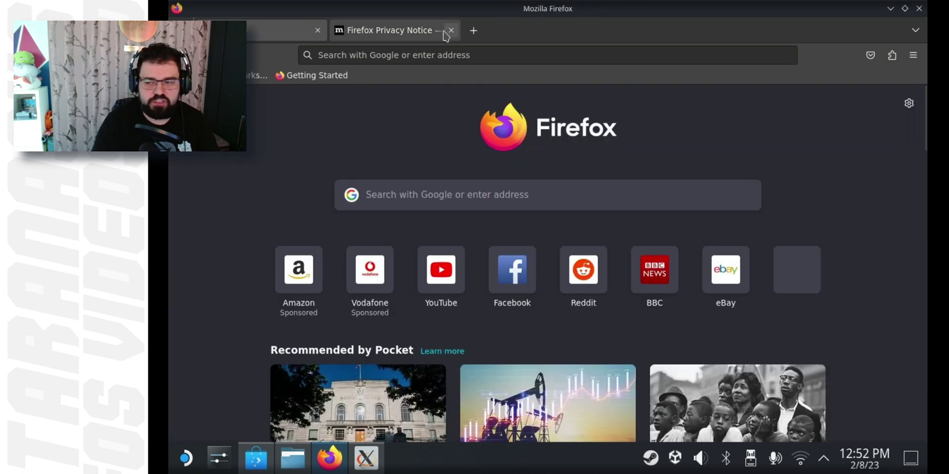
click(444, 30)
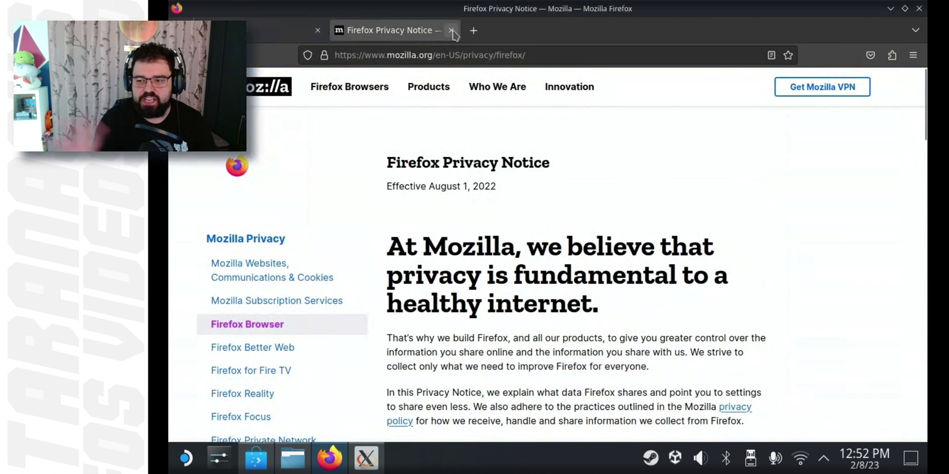
click(450, 30)
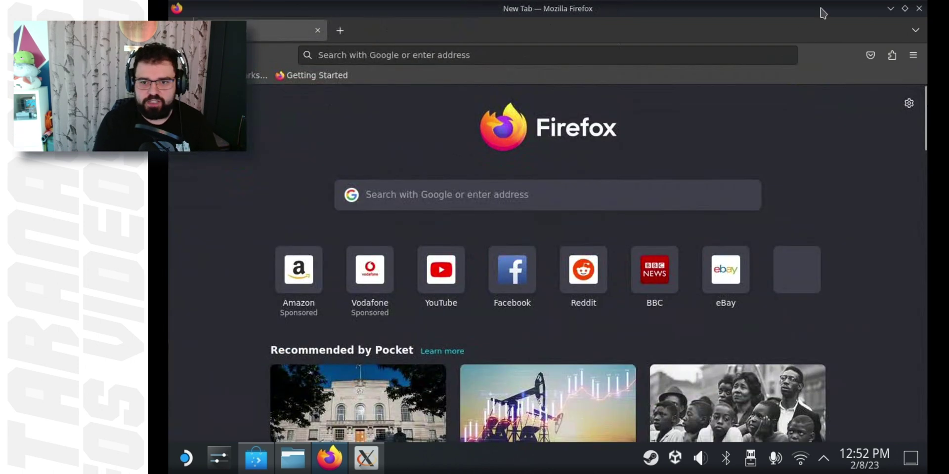
click(891, 9)
Restart the Unity Hub sign-in, accept cookies, and sign in with the Google account password.
key(super)
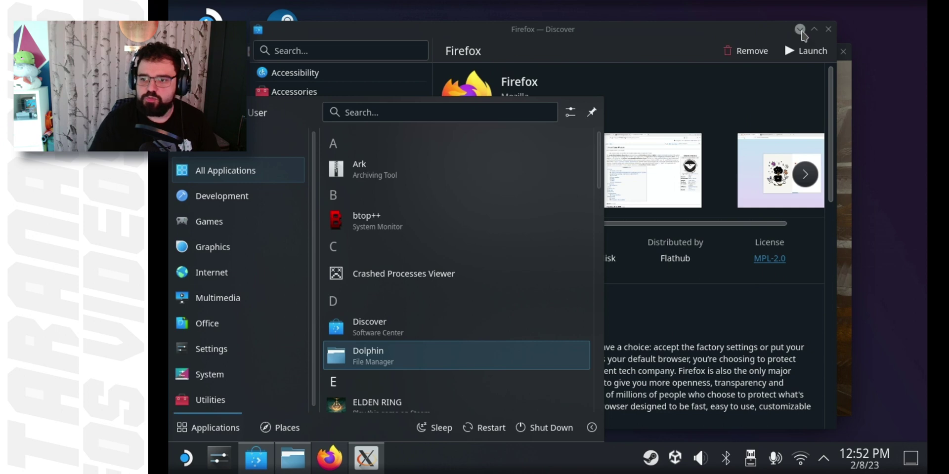
click(419, 275)
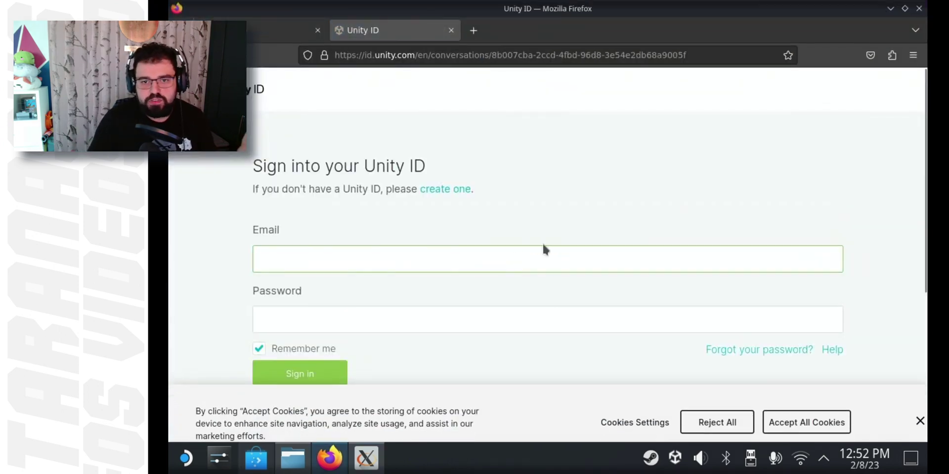
scroll(544, 249, down, 3)
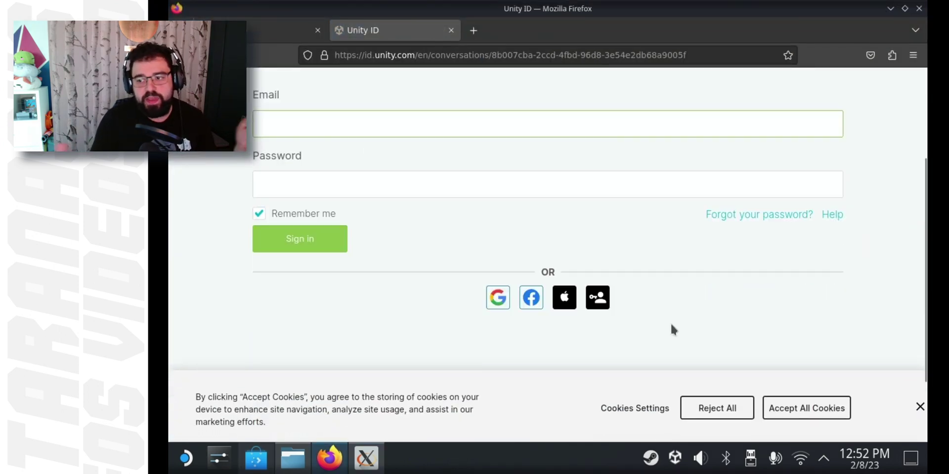
click(822, 416)
click(498, 298)
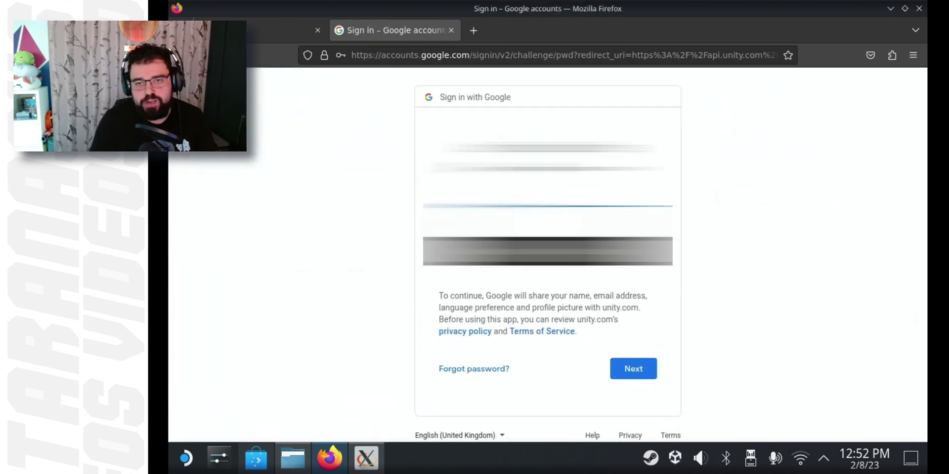
key(Return)
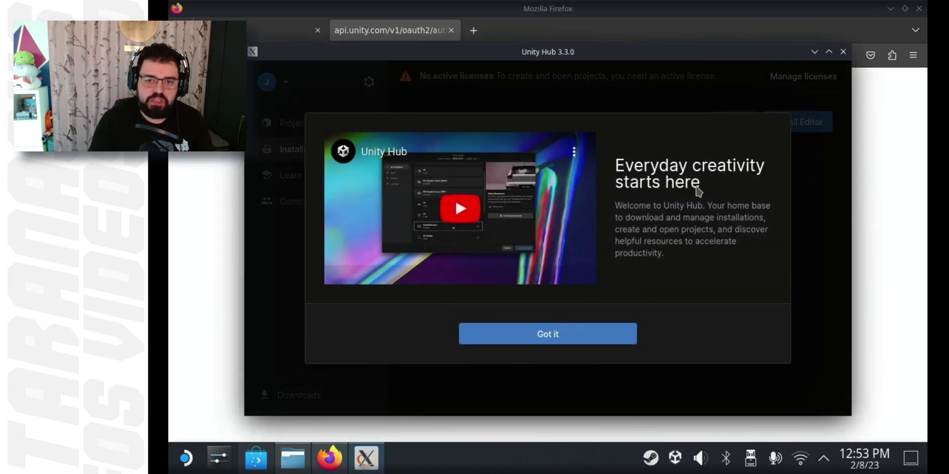
Dismiss the welcome tour and set the editor install location to /run/media/mmcblk0p1/Unity.
click(547, 331)
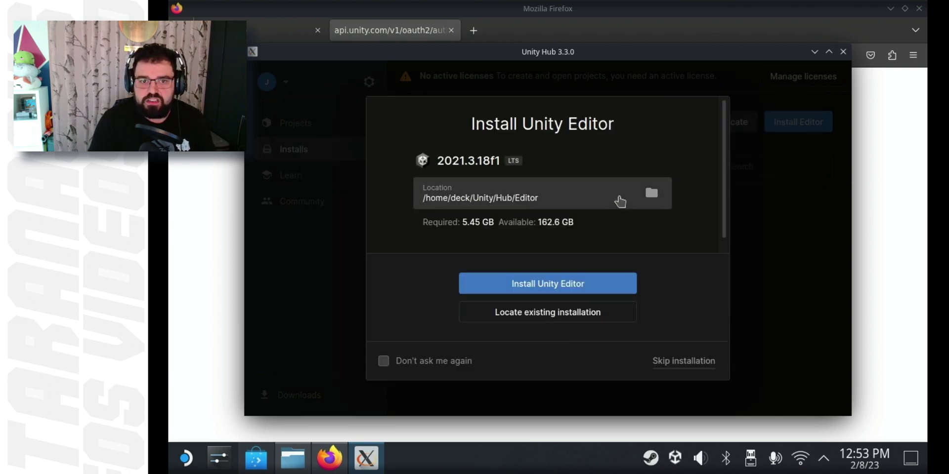
click(657, 195)
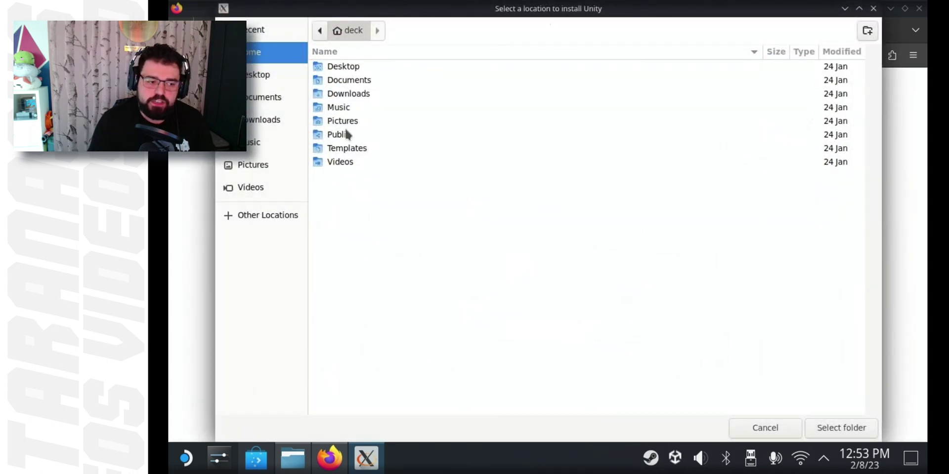
click(320, 31)
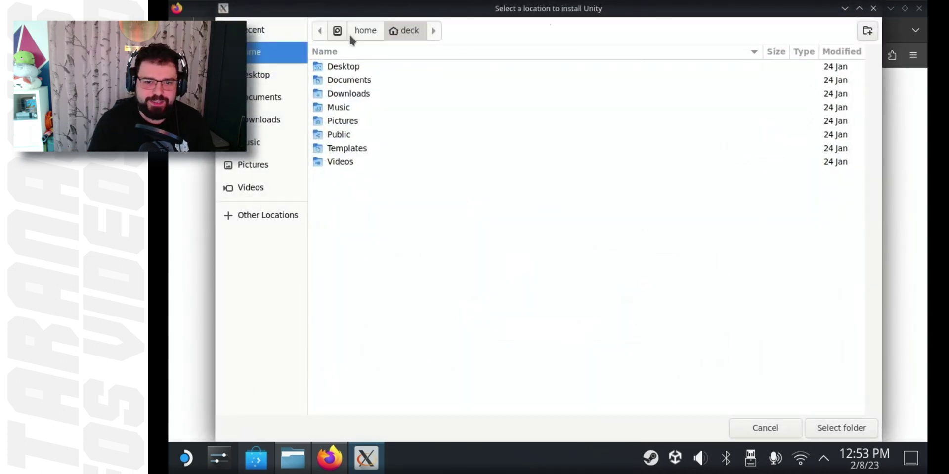
click(338, 30)
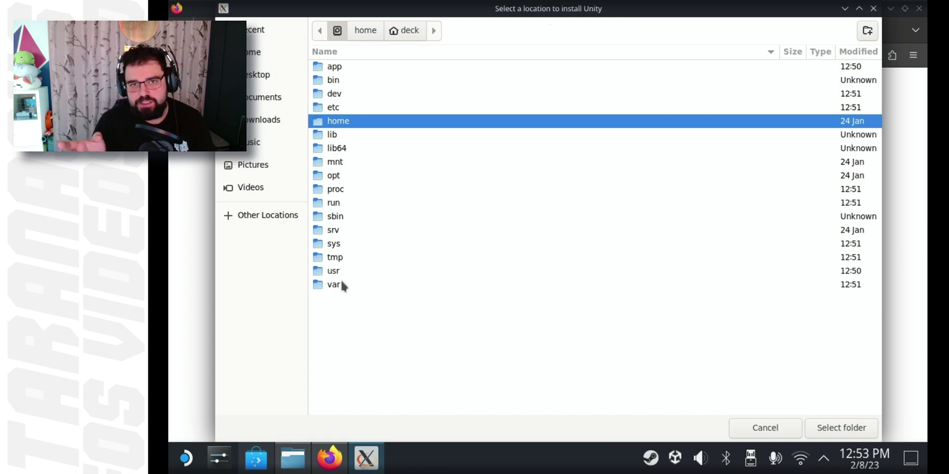
double_click(354, 162)
click(338, 31)
double_click(346, 207)
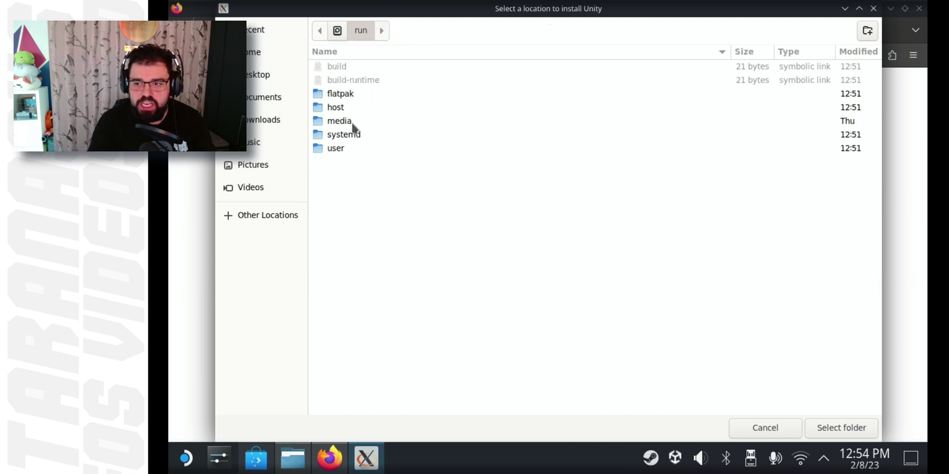
double_click(352, 124)
double_click(390, 65)
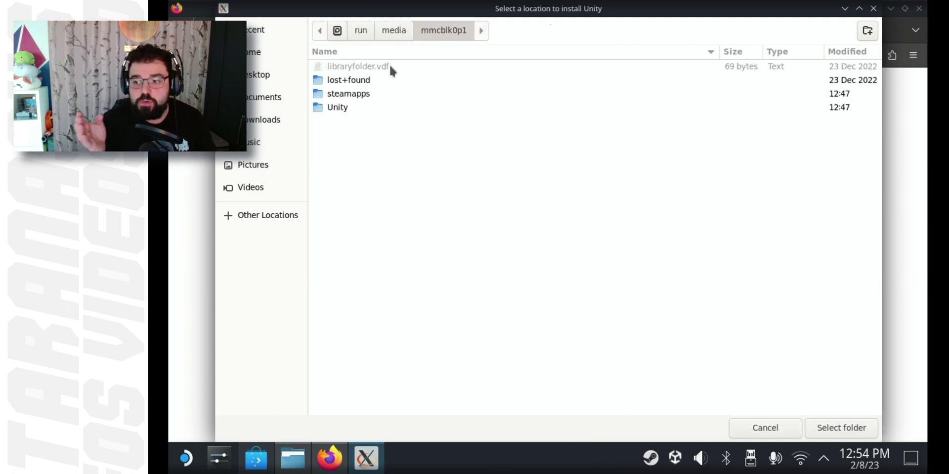
double_click(338, 108)
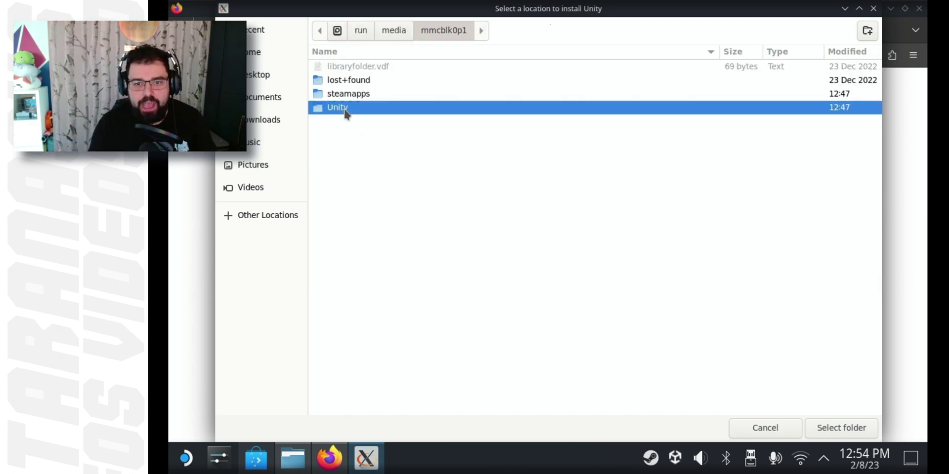
click(830, 428)
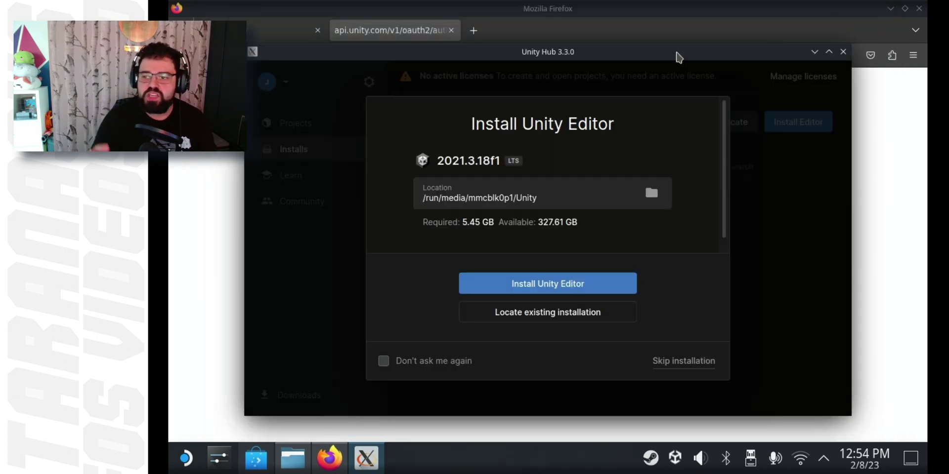
Install editor 2021.3.18f1, accepting the free Personal Edition license.
click(579, 288)
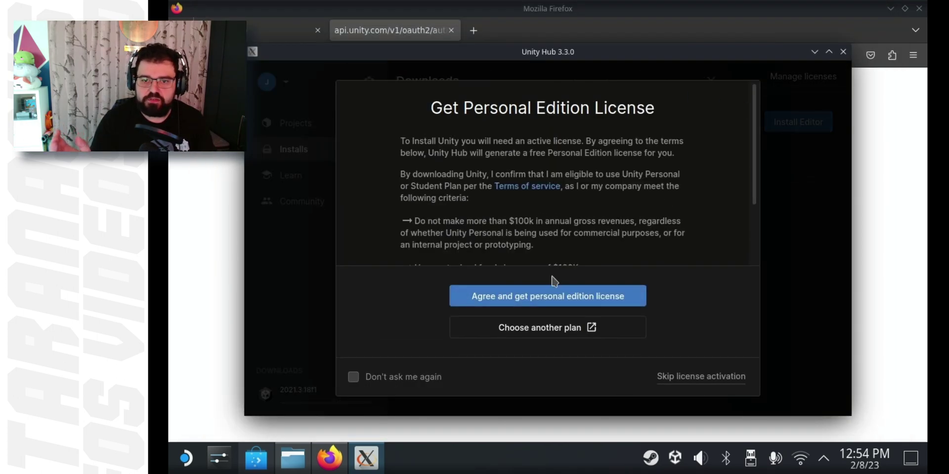
scroll(554, 223, down, 3)
click(541, 298)
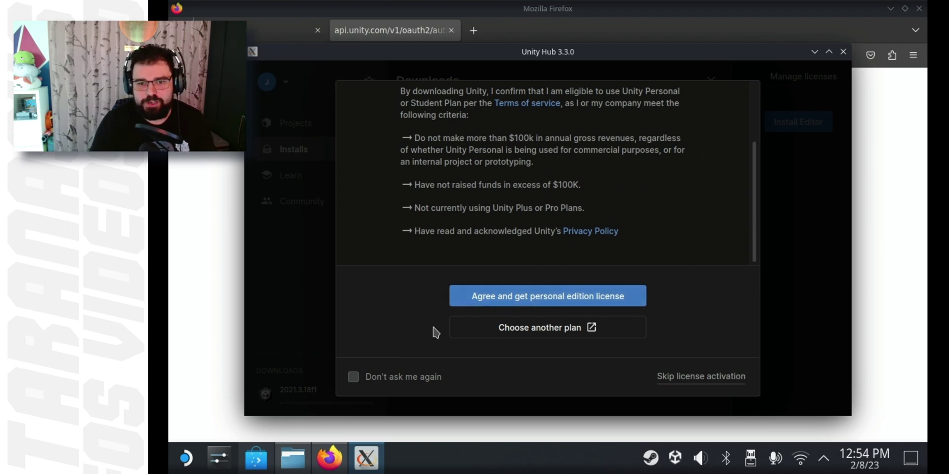
click(485, 146)
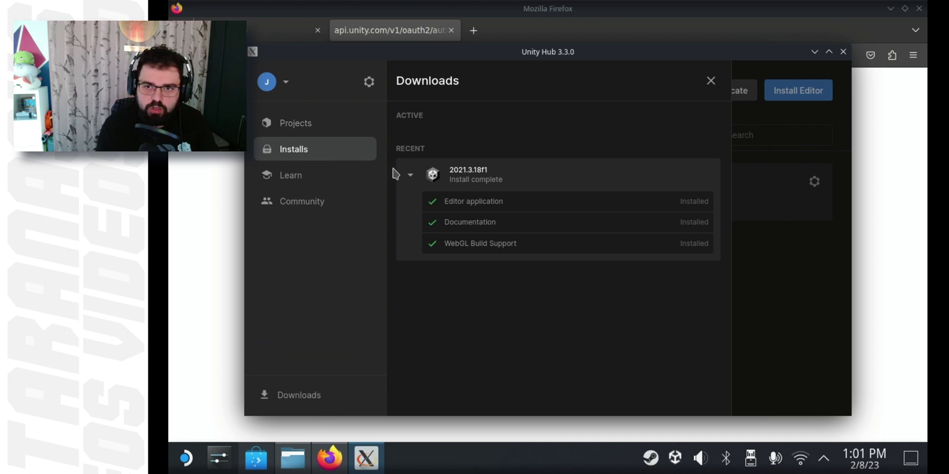
Close Downloads and start a new Core 3D project named TestCube.
click(412, 176)
click(711, 81)
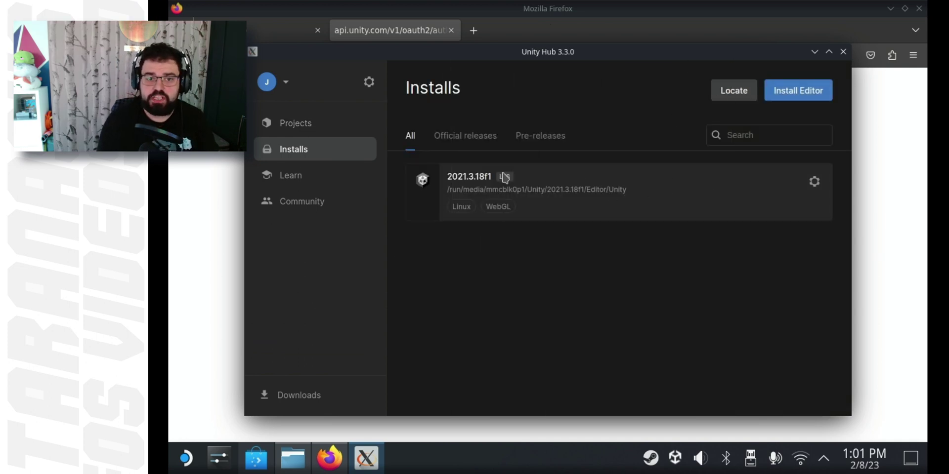
click(319, 129)
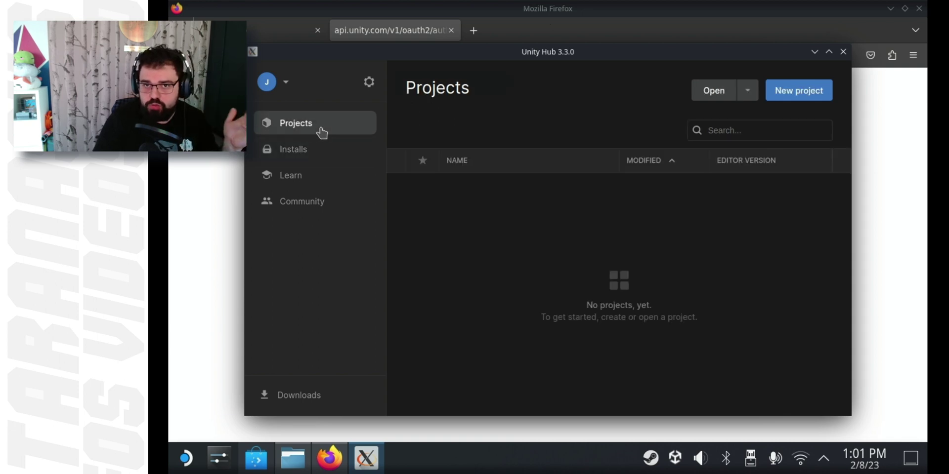
click(791, 94)
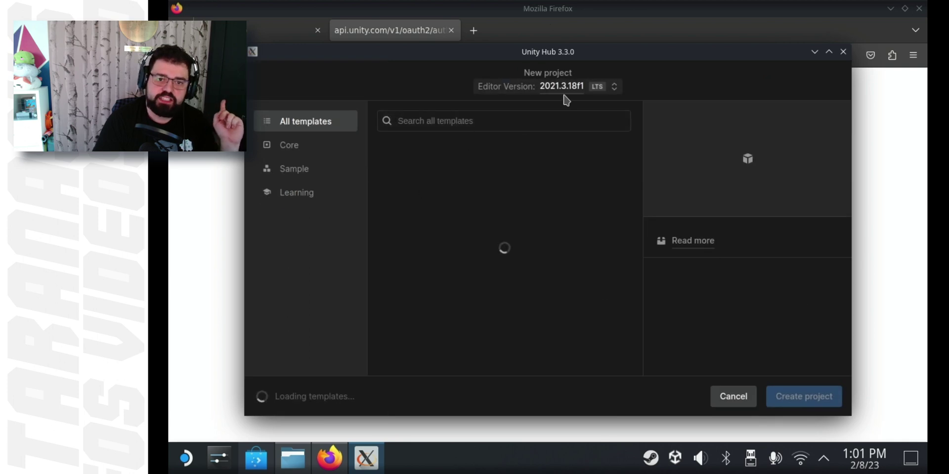
scroll(494, 276, down, 2)
scroll(481, 282, up, 2)
scroll(483, 289, down, 2)
scroll(484, 292, up, 2)
click(289, 145)
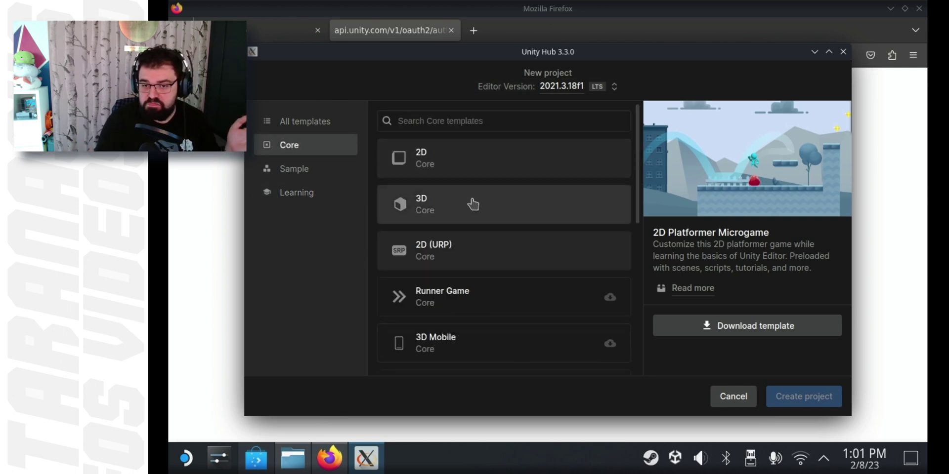
click(494, 204)
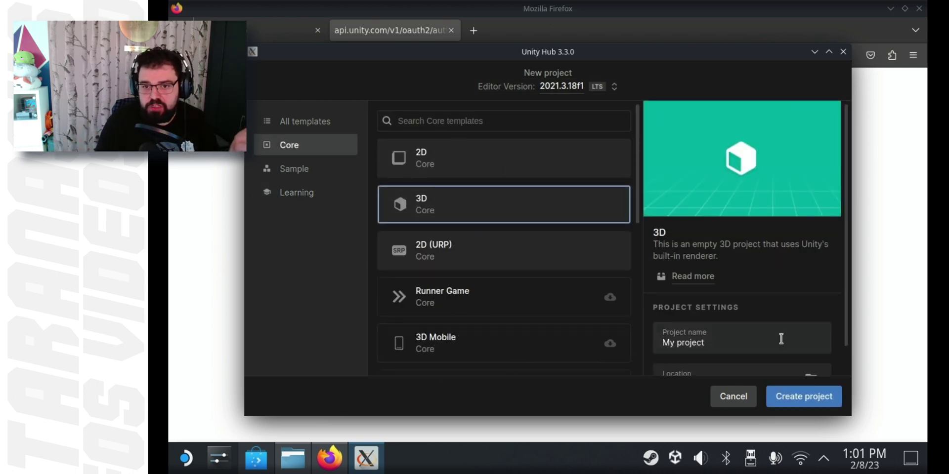
scroll(725, 339, down, 1)
click(728, 315)
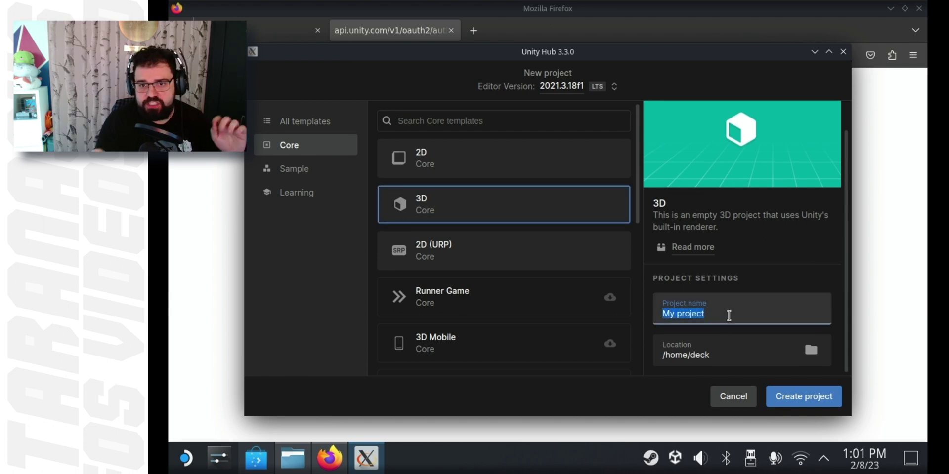
text(TestCube)
Save it in a new Projects folder under /run/media/mmcblk0p1/Unity and create the project.
click(811, 350)
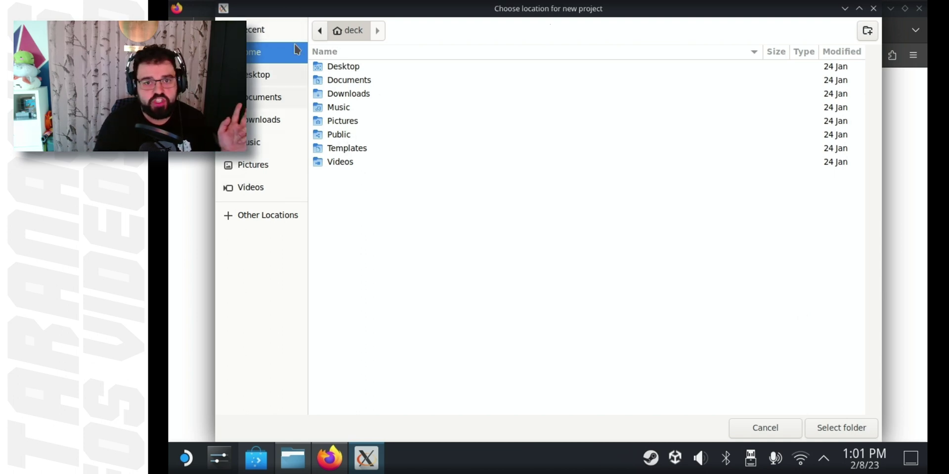
click(322, 31)
click(337, 30)
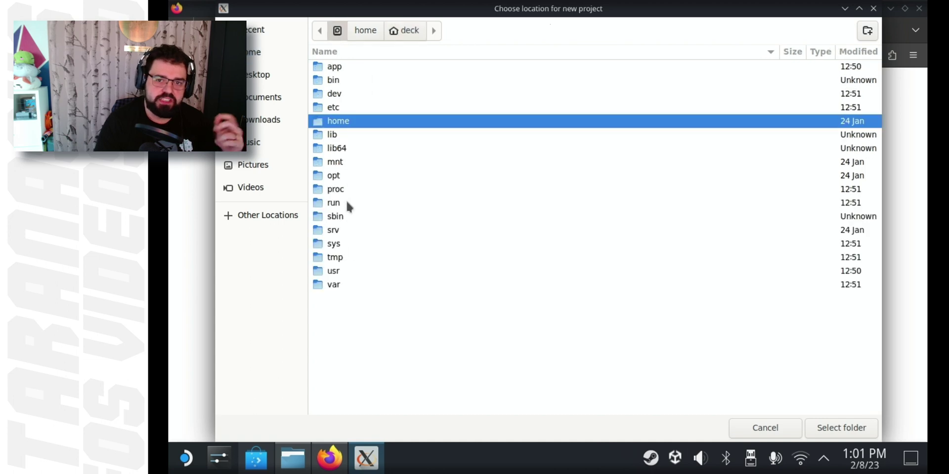
double_click(345, 205)
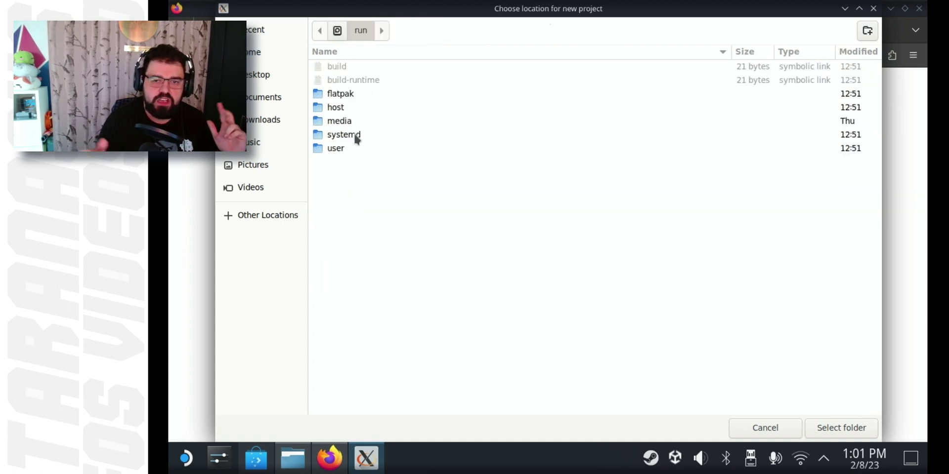
double_click(355, 124)
double_click(349, 67)
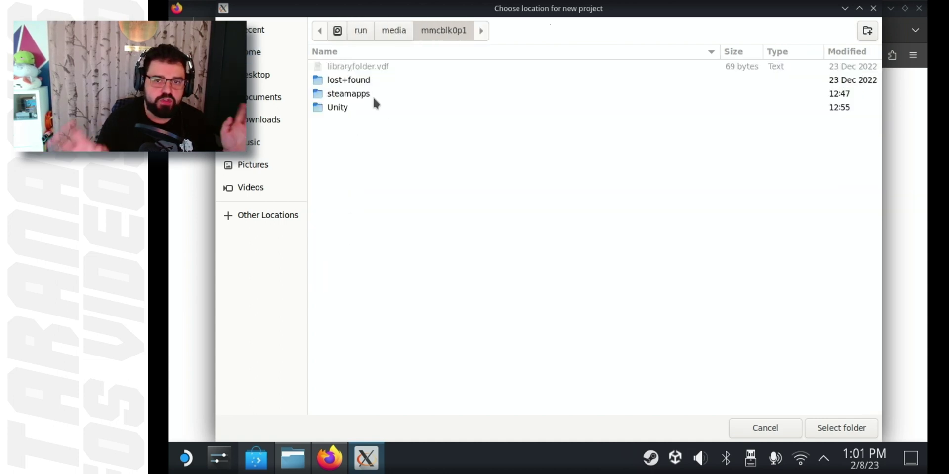
double_click(345, 107)
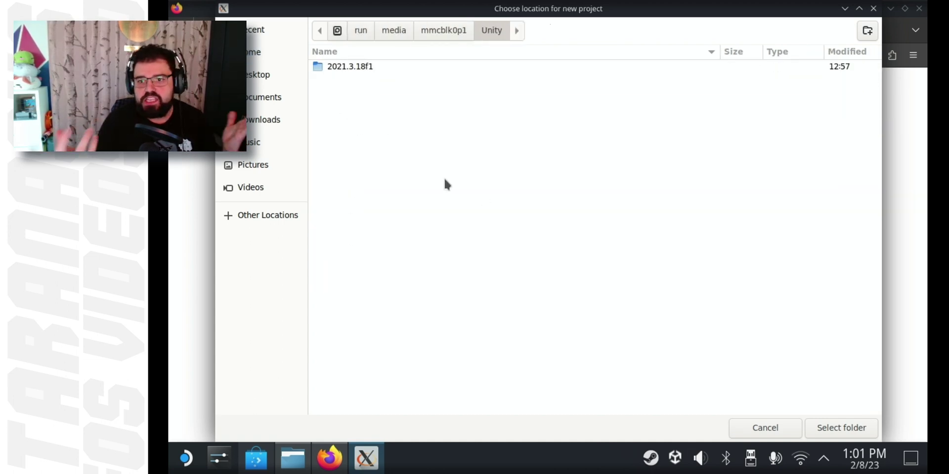
click(875, 30)
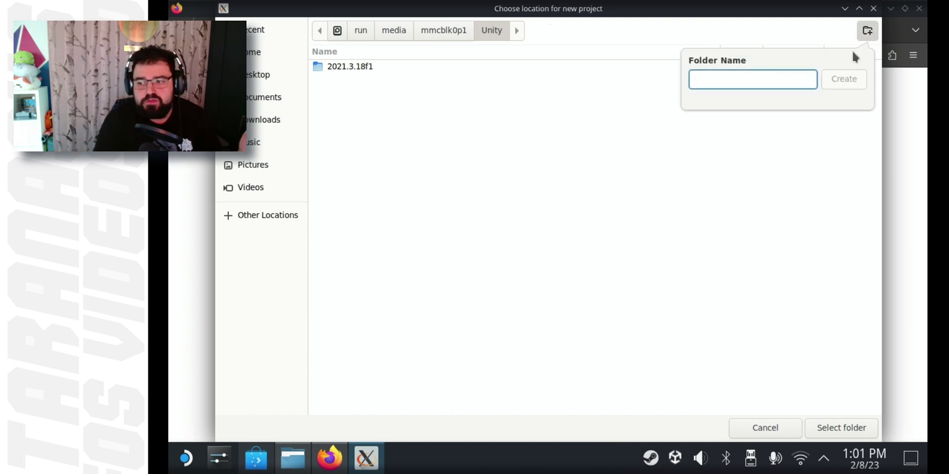
text(Projects)
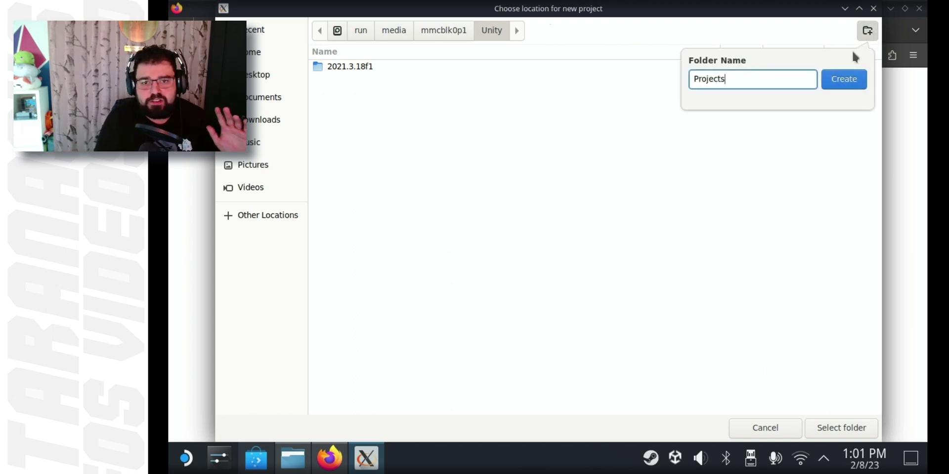
key(Return)
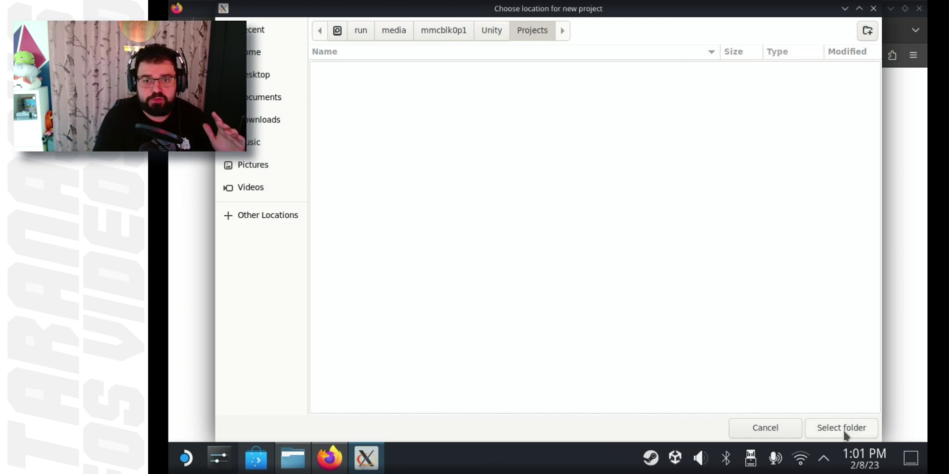
click(846, 431)
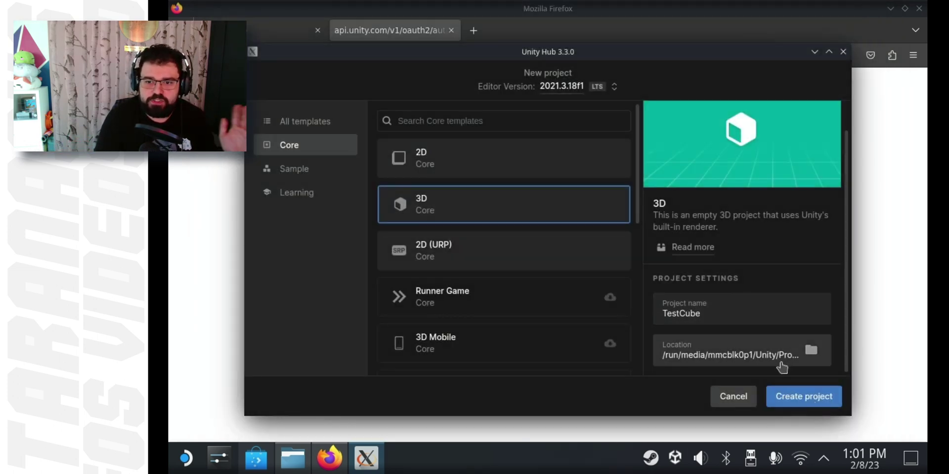
click(804, 397)
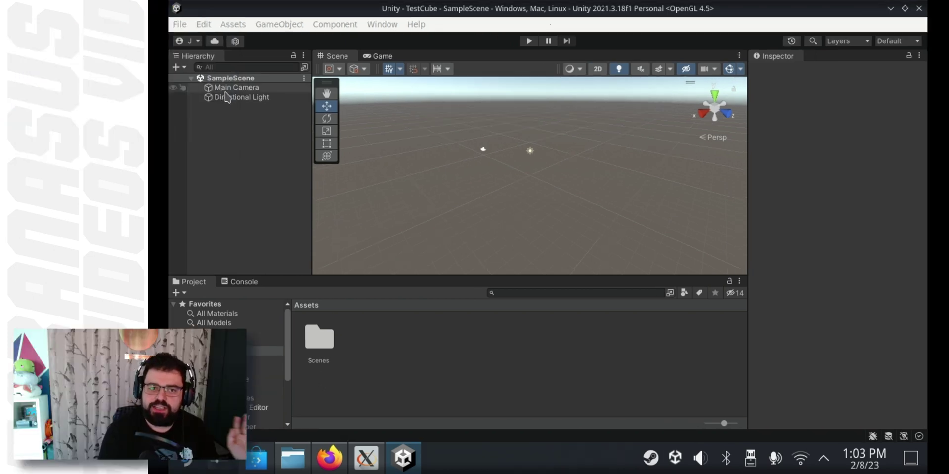
Add a 3D Object > Cube to SampleScene and rename it TestCube.
right_click(249, 82)
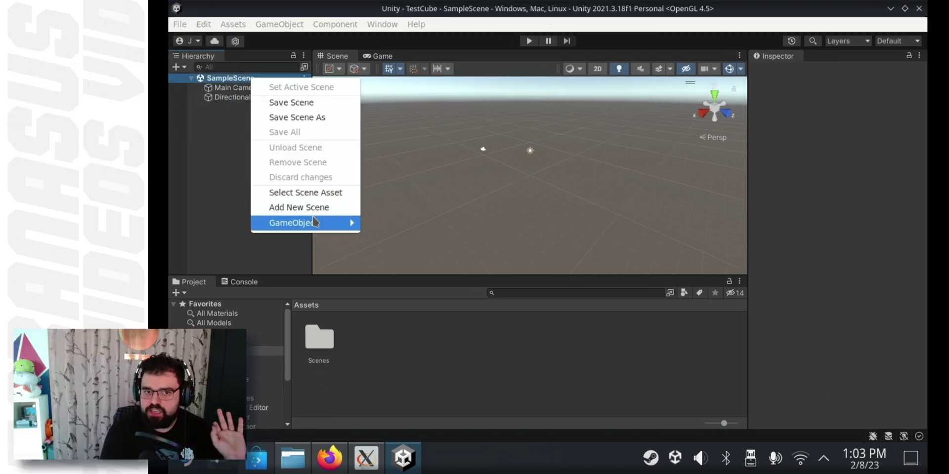
mouse_move(341, 223)
mouse_move(439, 238)
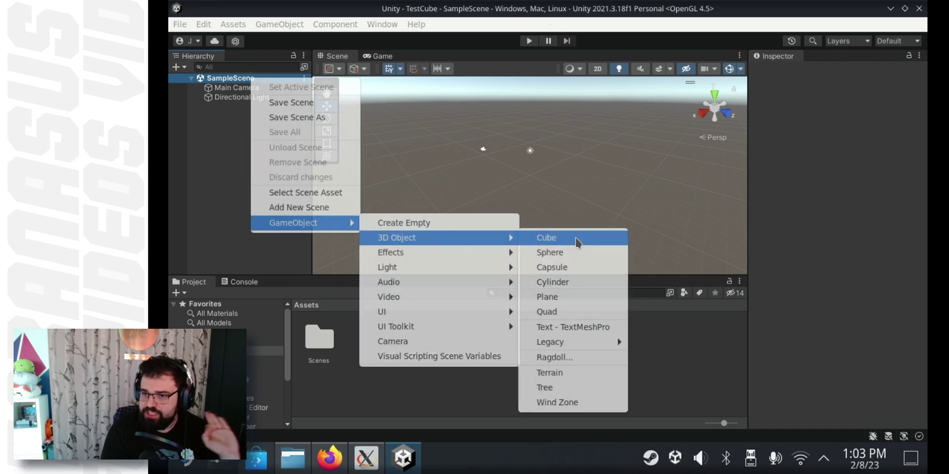
click(568, 239)
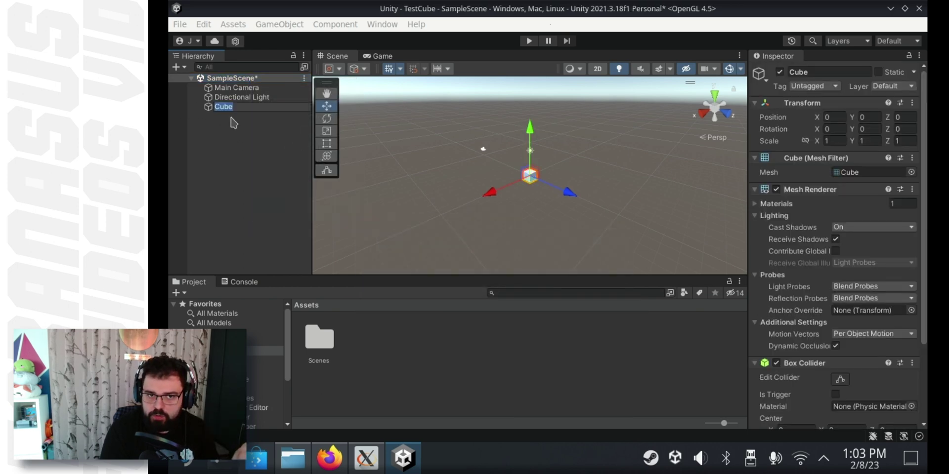
text(TestCube)
key(Return)
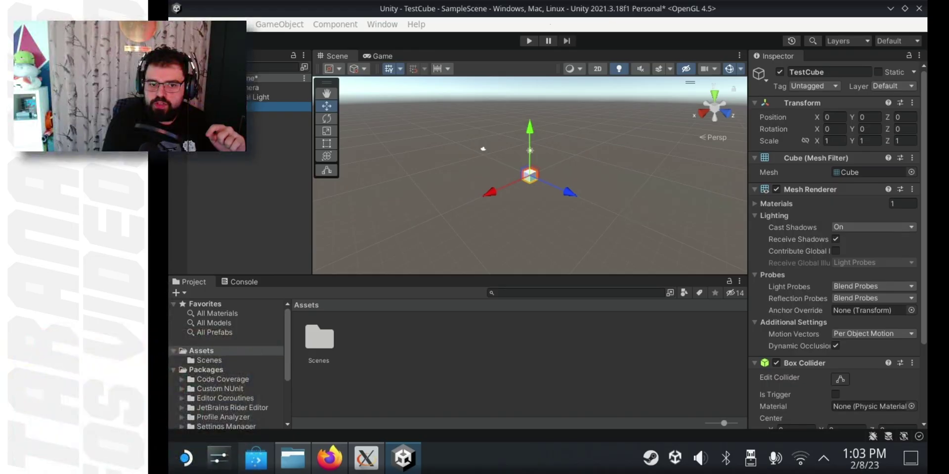
Create a C# script in Assets named CubeTestMovement.
right_click(403, 349)
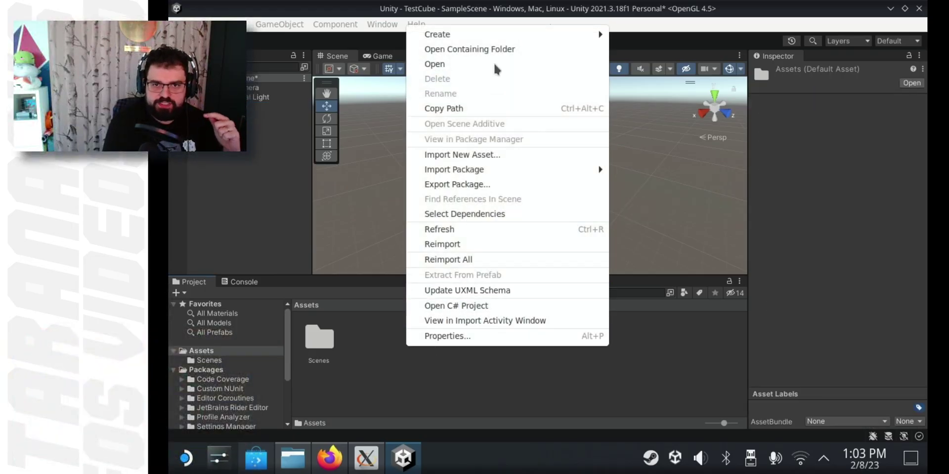
mouse_move(498, 36)
click(655, 44)
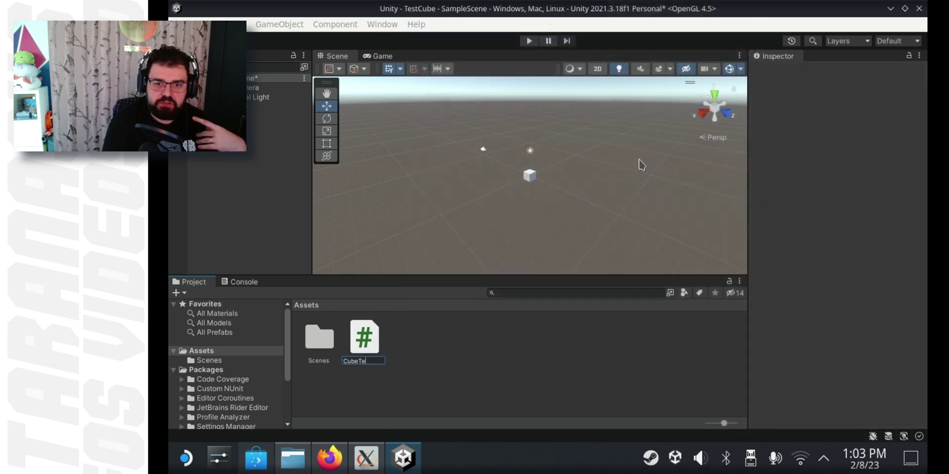
text(CubeTestMovement)
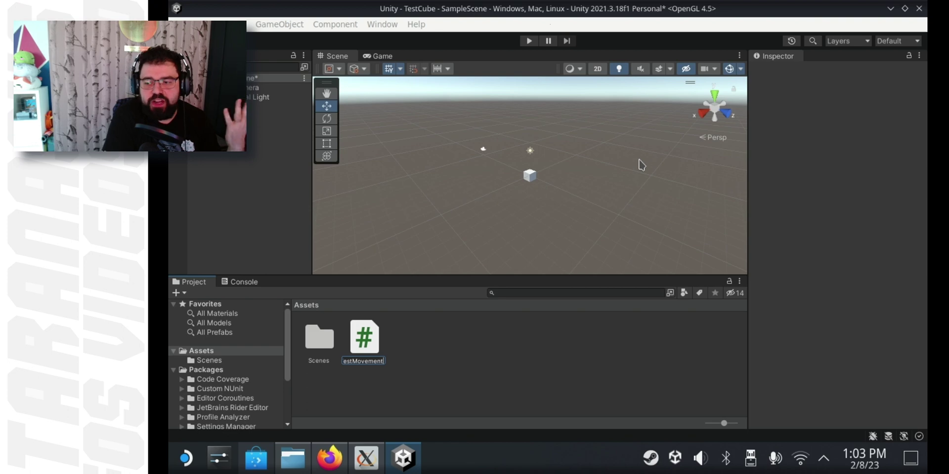
key(Return)
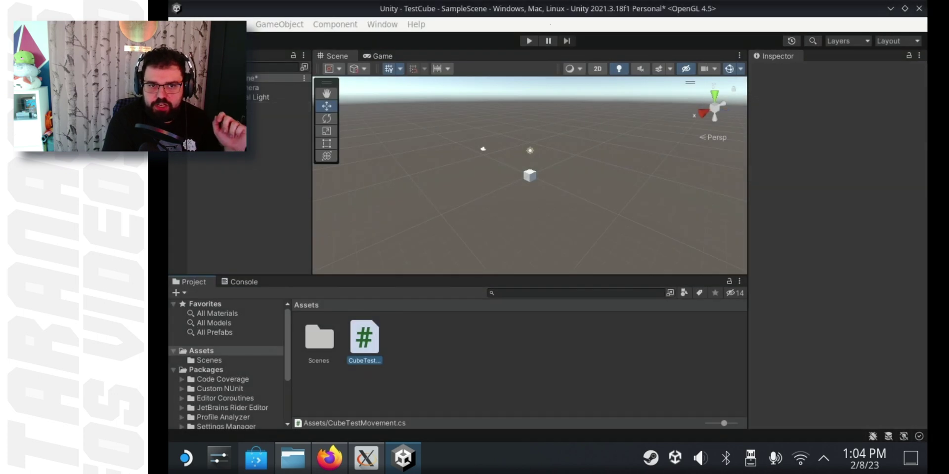
Add a Rigidbody component to TestCube and save the scene.
click(277, 107)
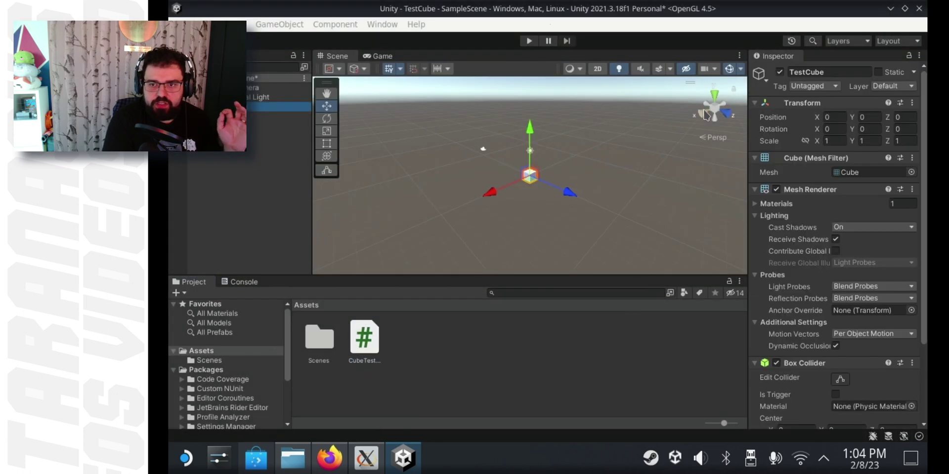
scroll(836, 286, down, 4)
scroll(845, 198, up, 4)
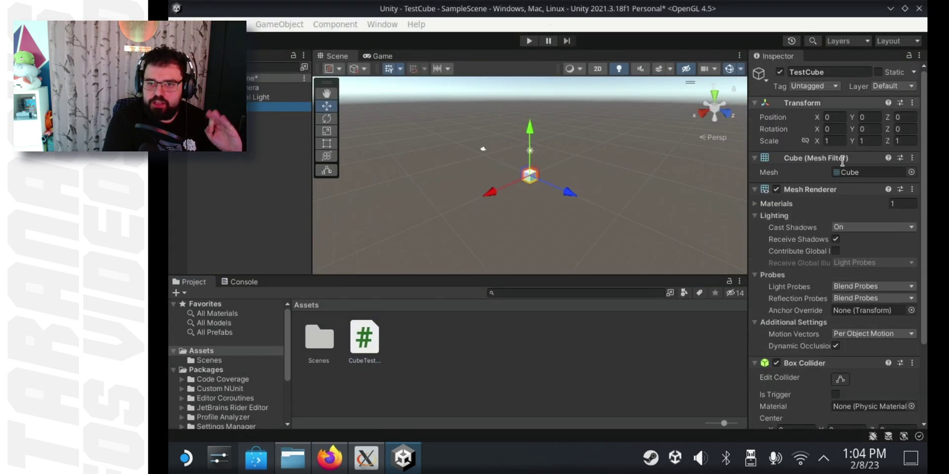
scroll(848, 198, down, 4)
click(834, 414)
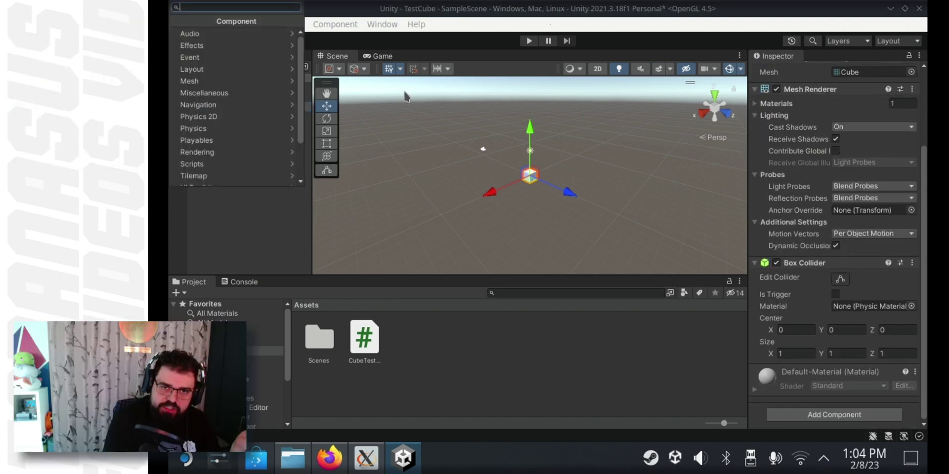
text(rigi)
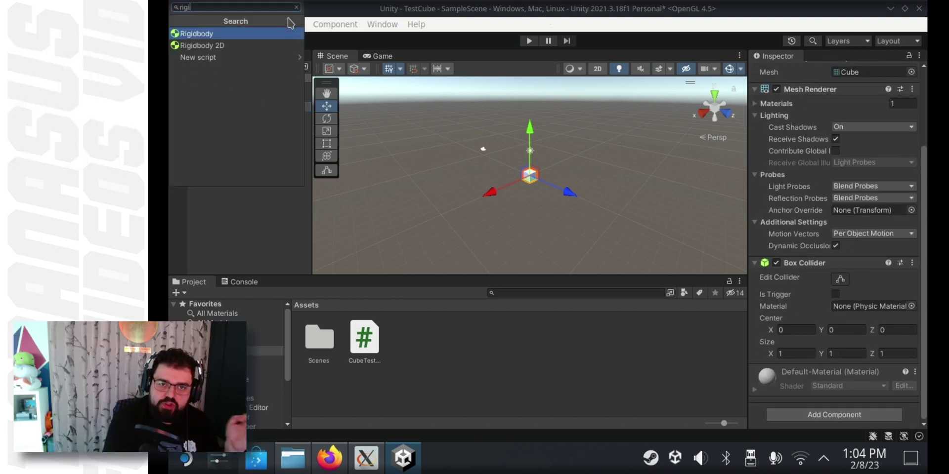
key(Return)
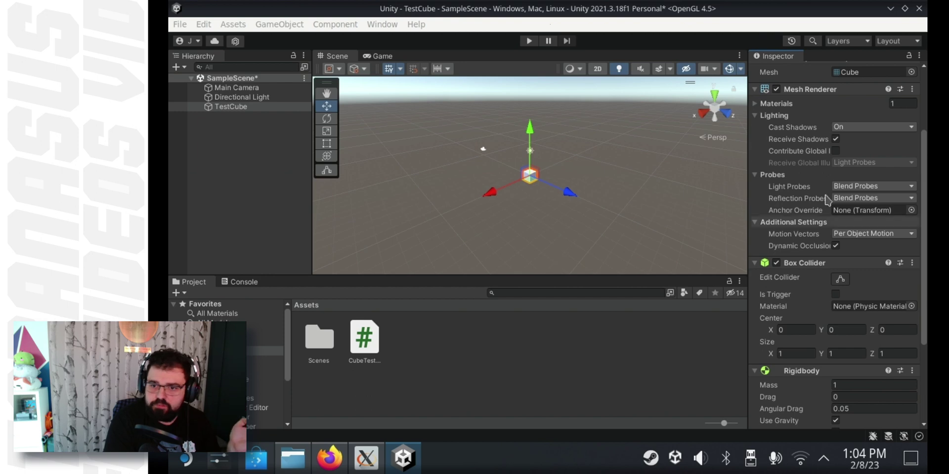
scroll(826, 200, down, 3)
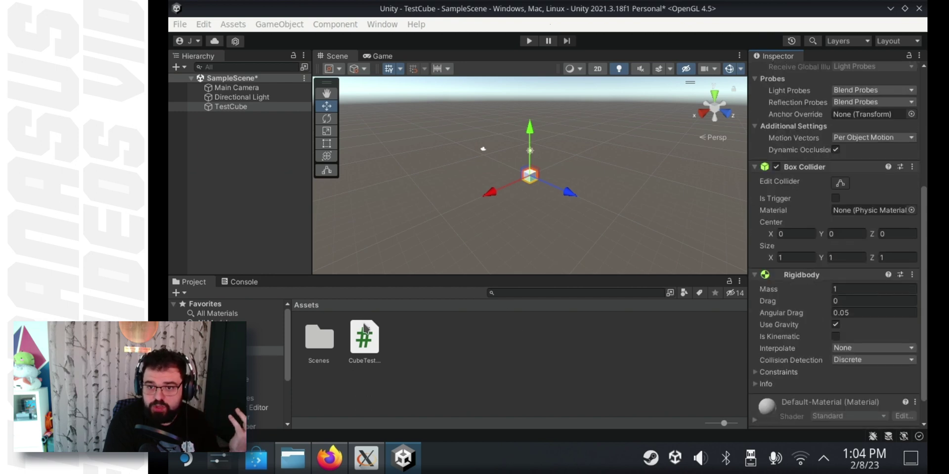
key(ctrl+s)
Attach the Cube Test Movement script component to TestCube and save the scene.
drag(374, 341, 838, 287)
click(859, 418)
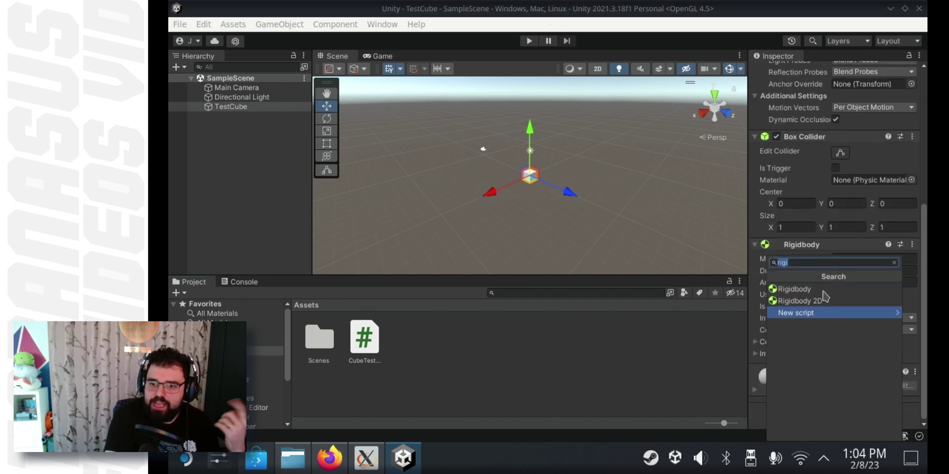
click(894, 263)
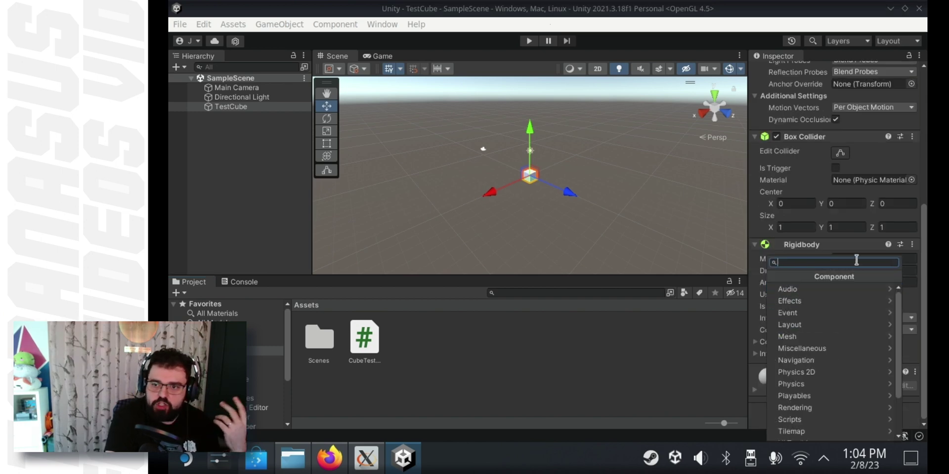
text(c)
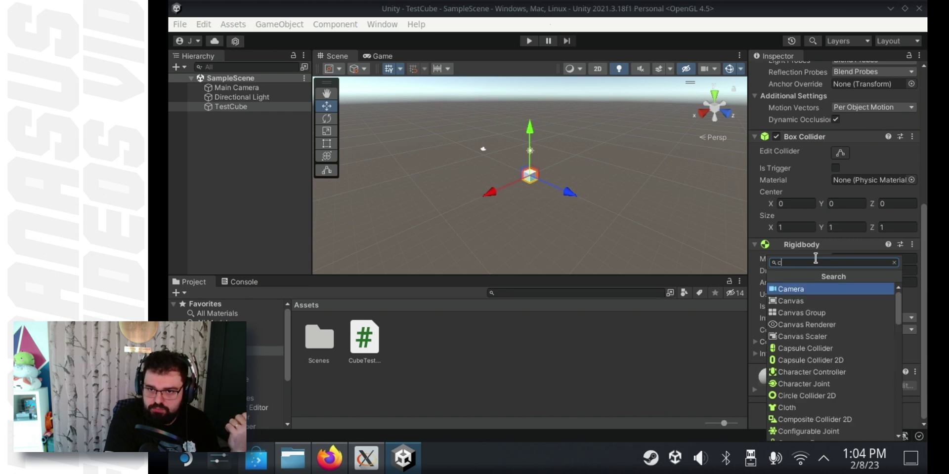
text(ube)
click(836, 290)
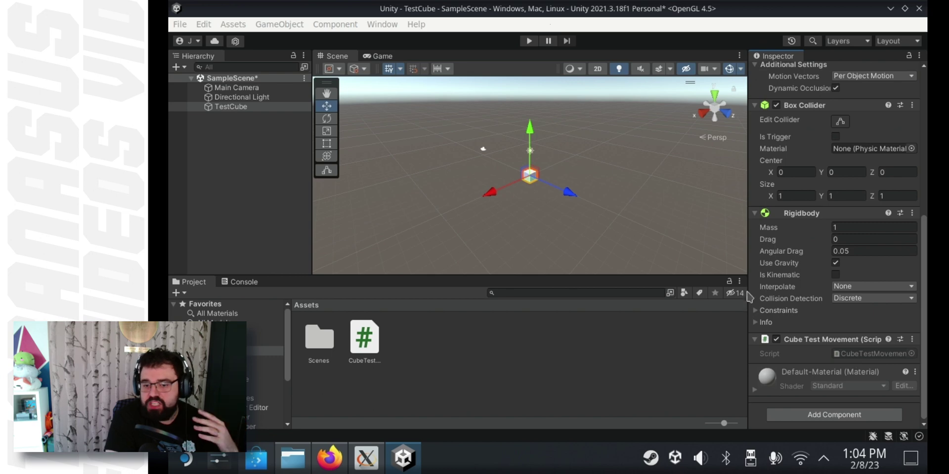
key(ctrl+s)
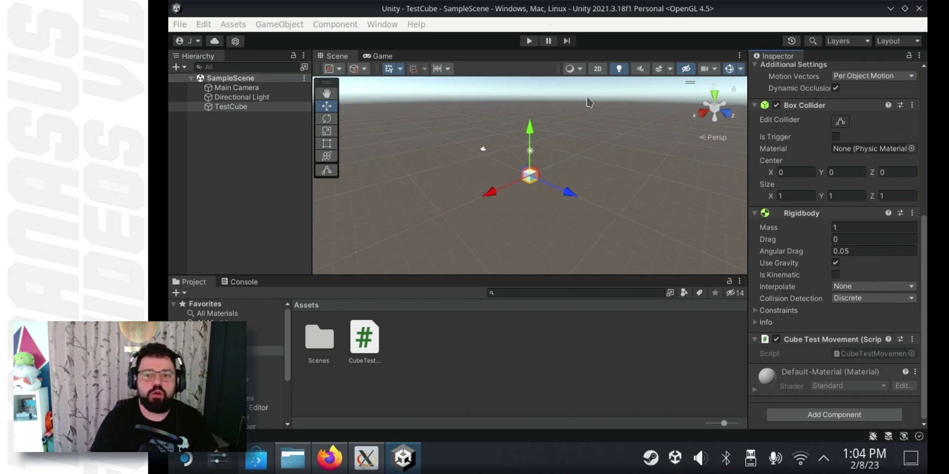
Play and stop the scene, then open CubeTestMovement and agree to install Visual Studio Code.
click(528, 40)
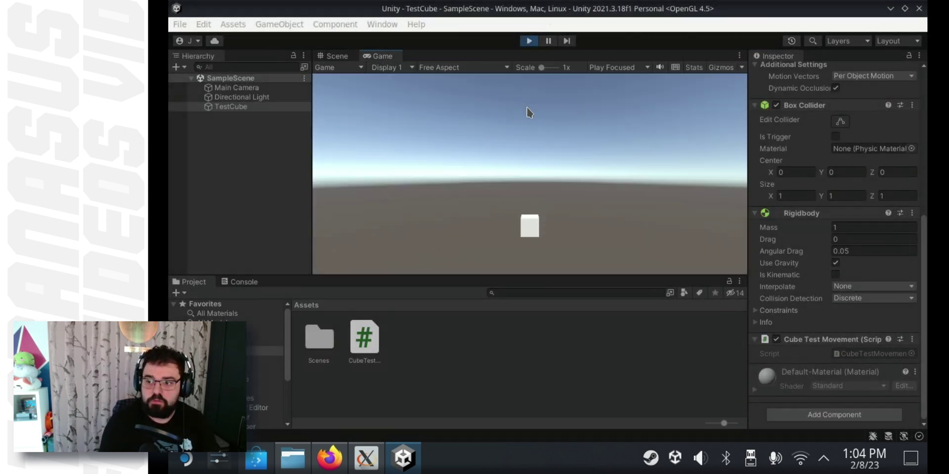
click(529, 43)
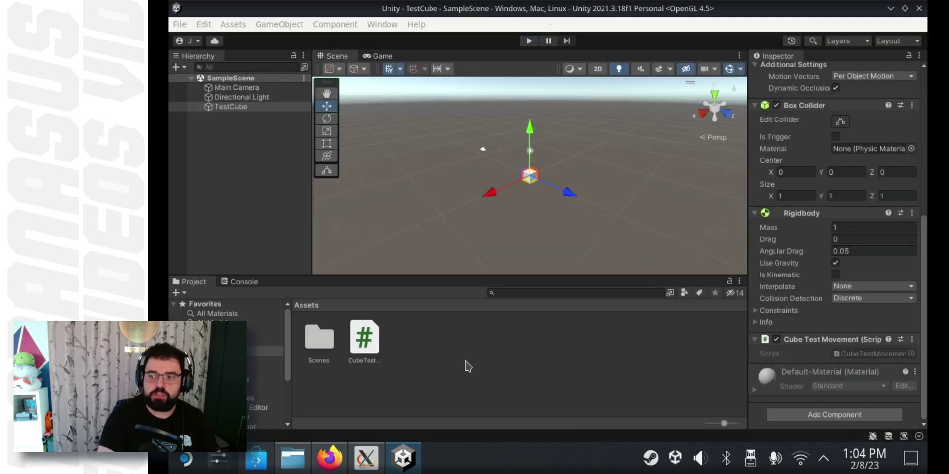
click(364, 339)
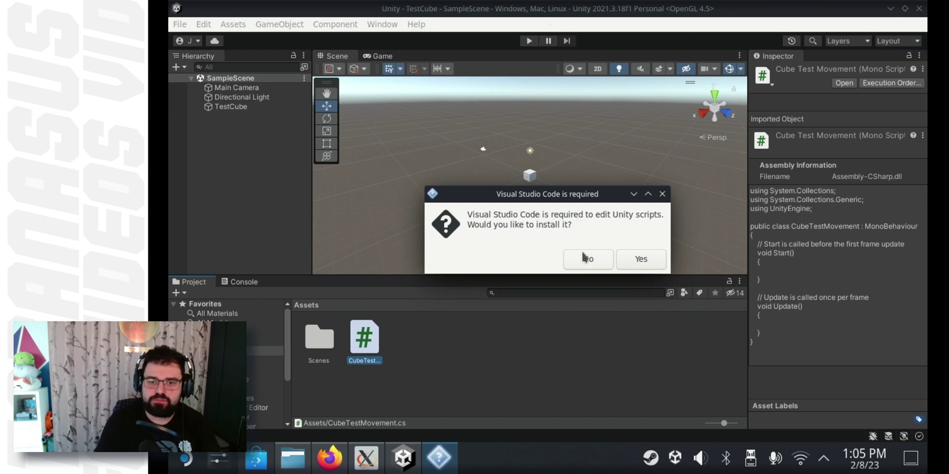
click(641, 259)
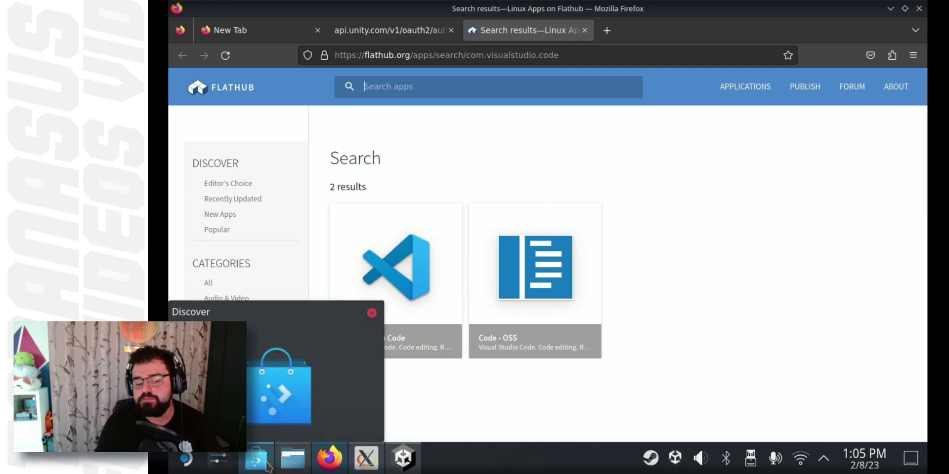
Search Discover for 'visual studio code' and start installing Visual Studio Code.
click(266, 465)
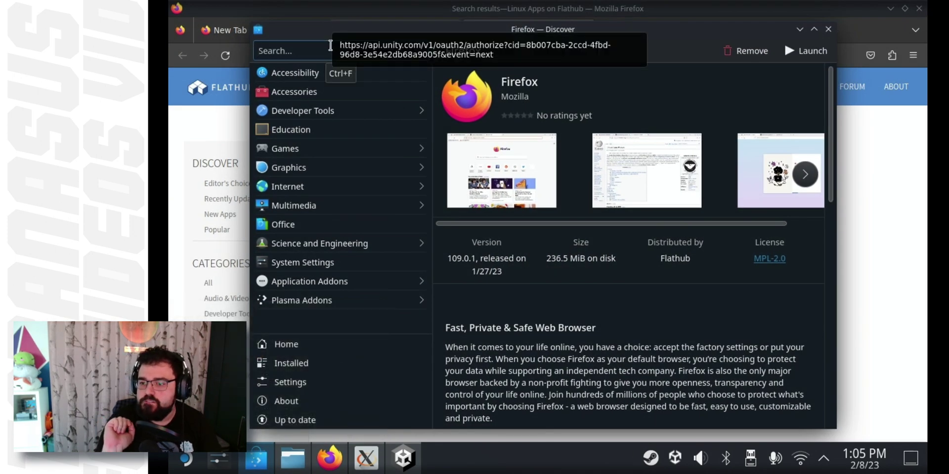
text(visual studio code)
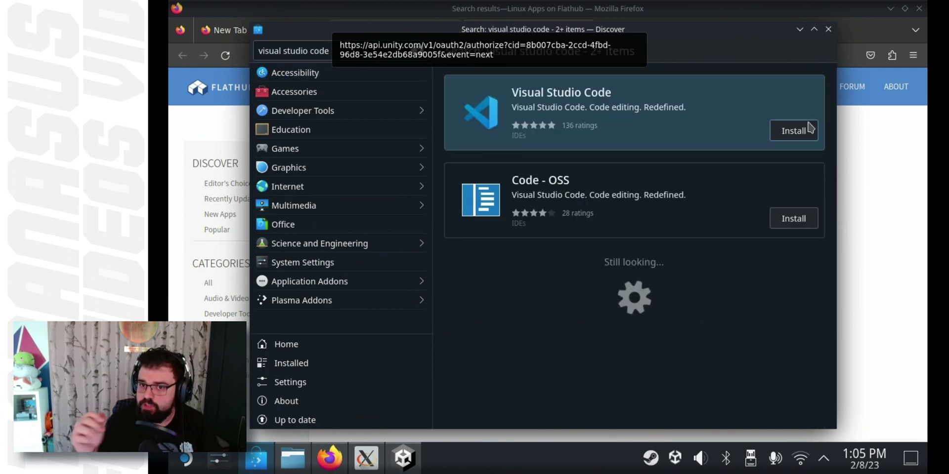
click(799, 132)
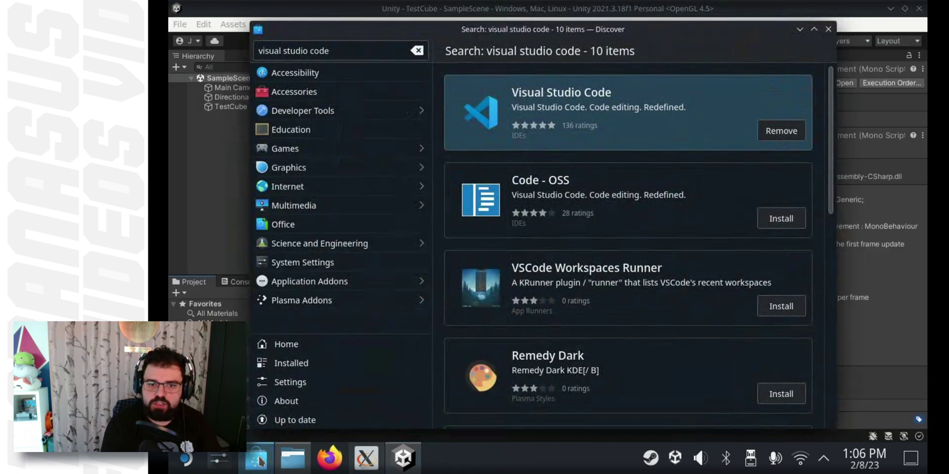
Open the CubeTestMovement script from Unity, read the dotnet6/mono6 SDK warning, and dismiss it with OK.
click(829, 28)
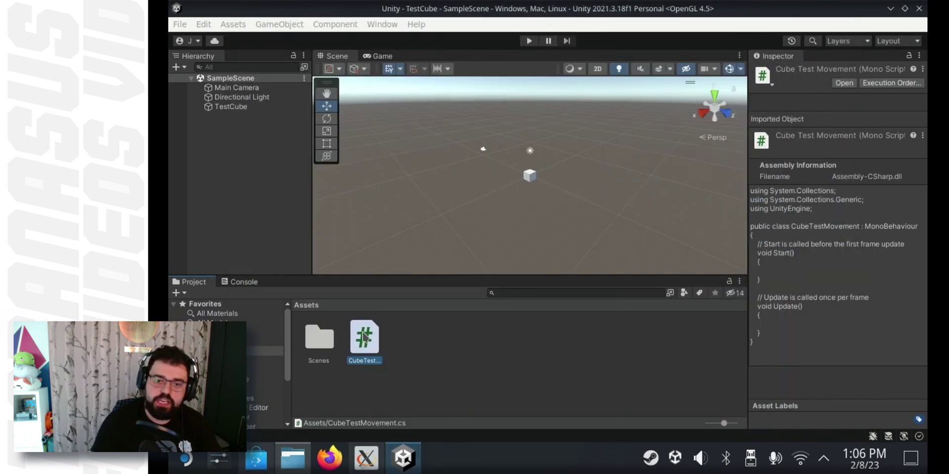
double_click(364, 337)
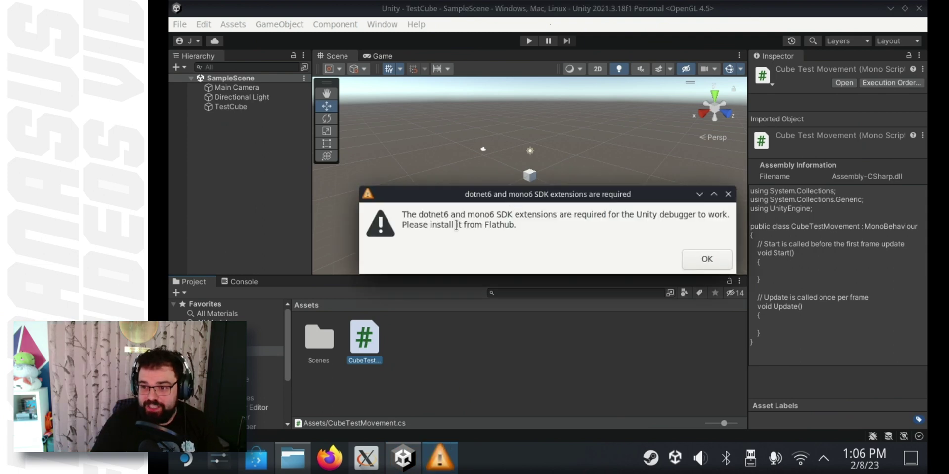
drag(454, 224, 683, 215)
double_click(589, 215)
drag(532, 210, 662, 217)
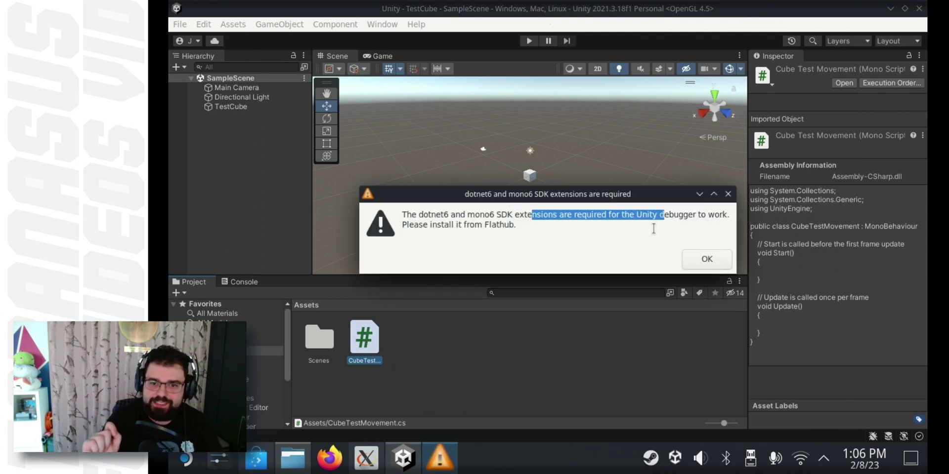
click(653, 228)
drag(431, 225, 515, 226)
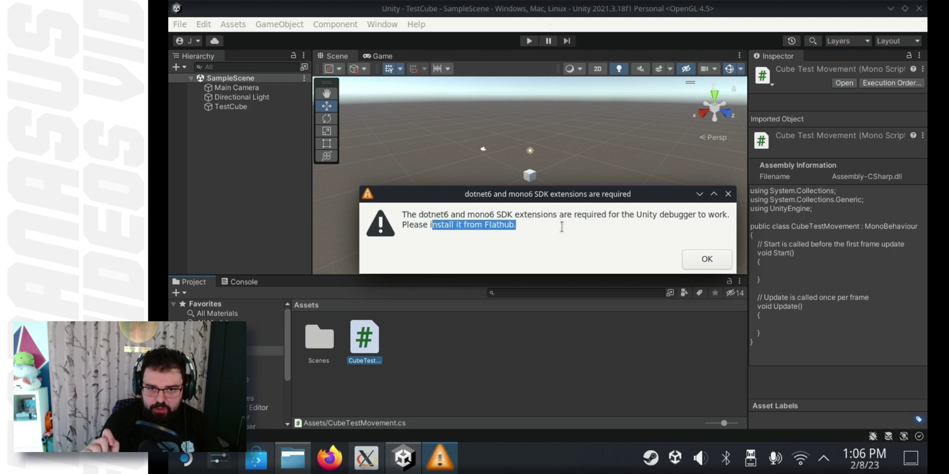
click(707, 261)
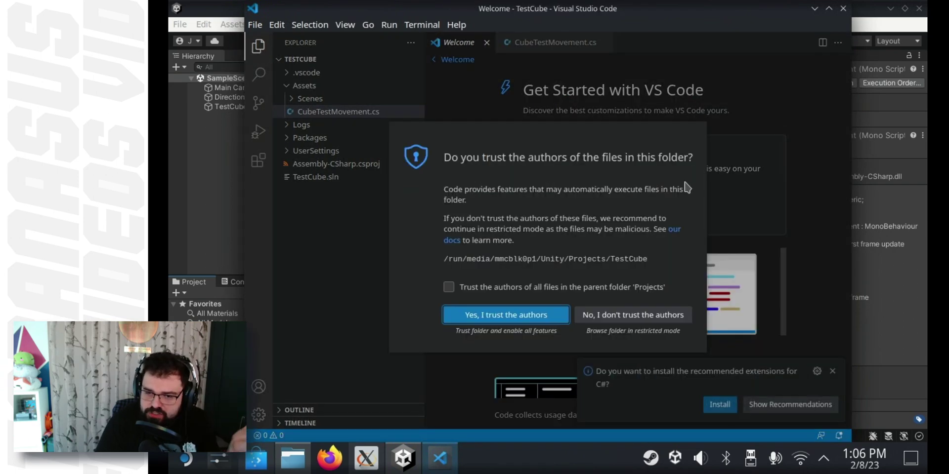
Trust the TestCube folder's authors and install the recommended C# extension (v1.25.4).
click(542, 317)
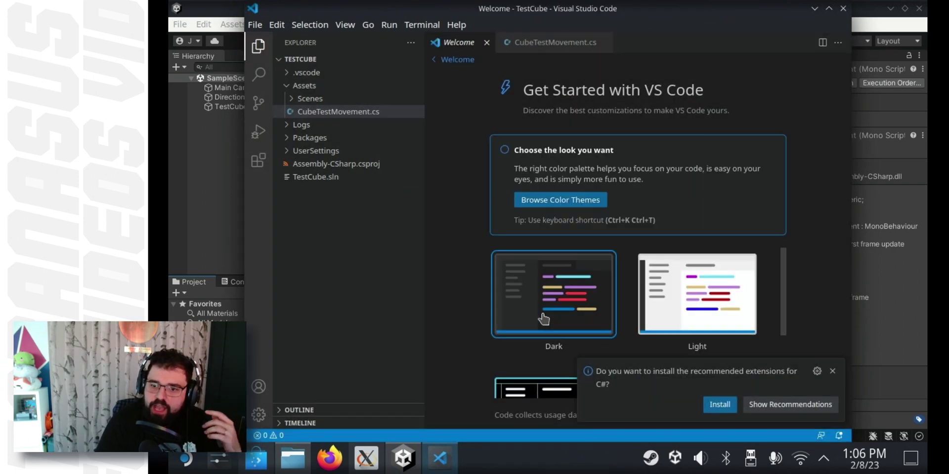
click(720, 404)
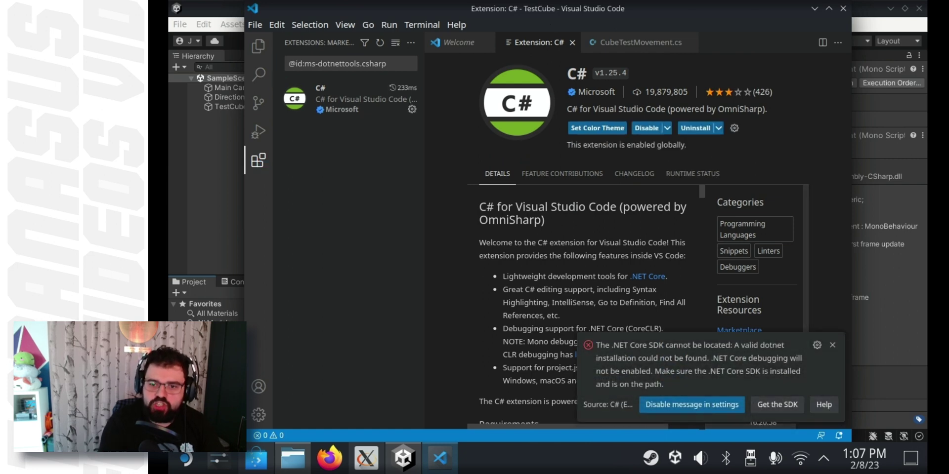
Close VS Code, reopen CubeTestMovement.cs, dismiss the SDK warning, and read the omnisharp.useModernNet warning.
click(846, 9)
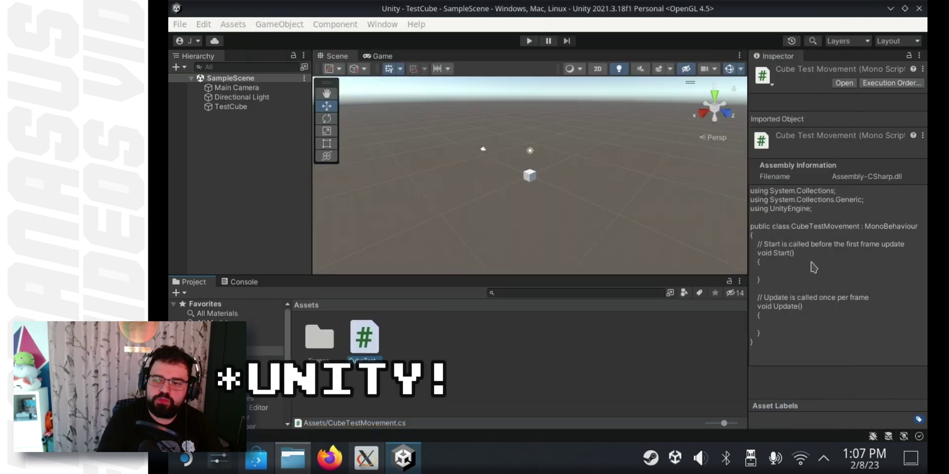
double_click(378, 349)
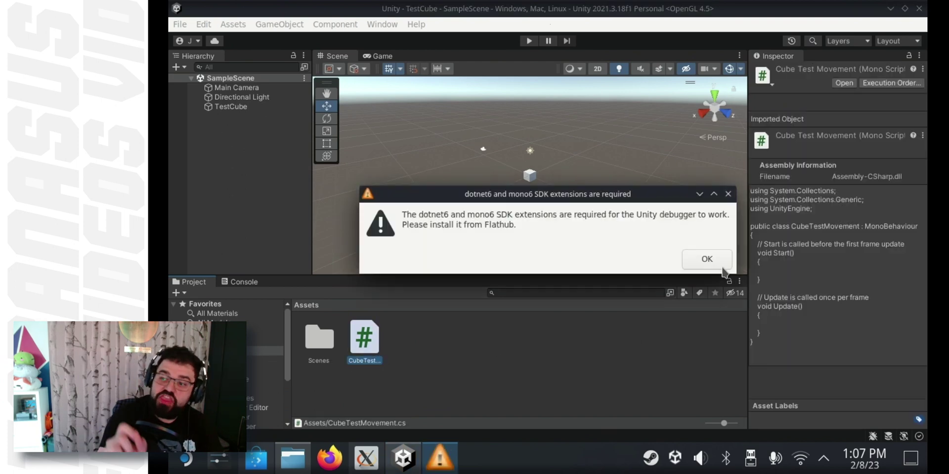
click(716, 263)
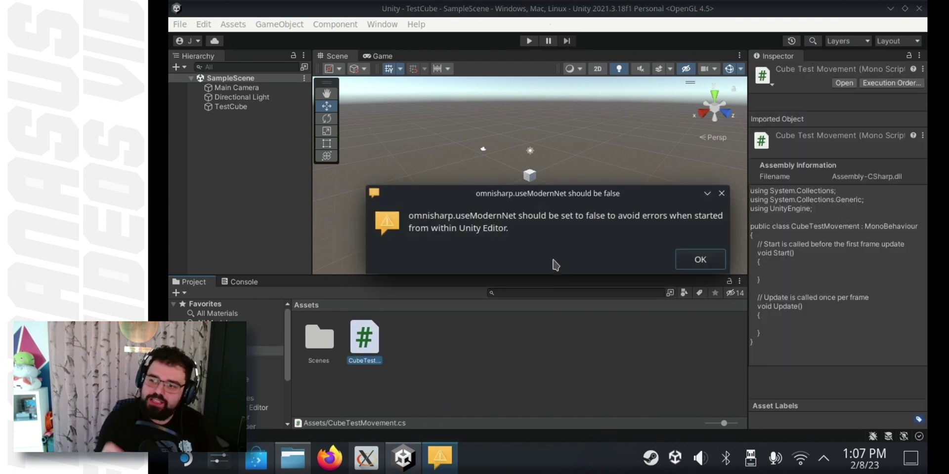
drag(495, 216, 641, 215)
drag(564, 215, 675, 217)
click(649, 216)
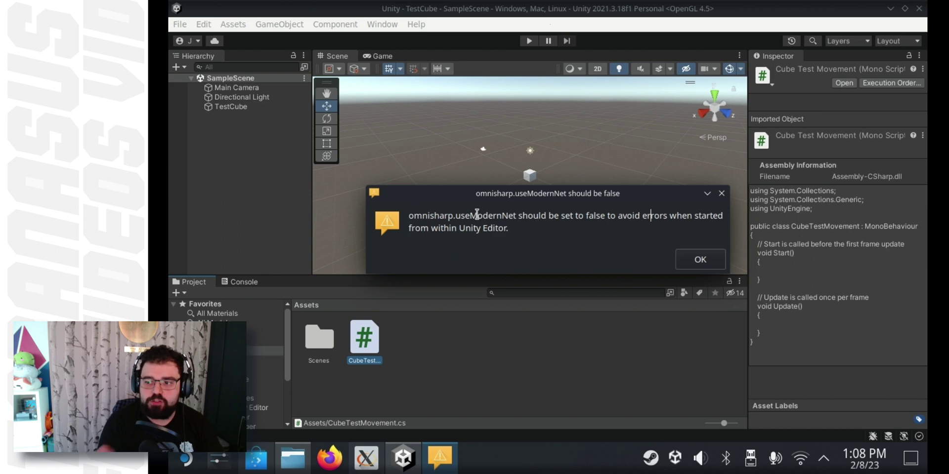
Launch the Konsole terminal from the application launcher by searching 'konsol'.
key(super)
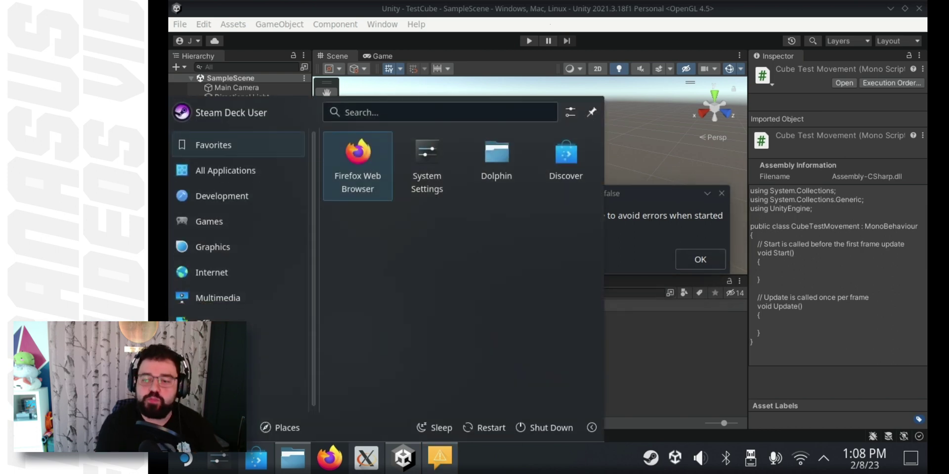
key(Escape)
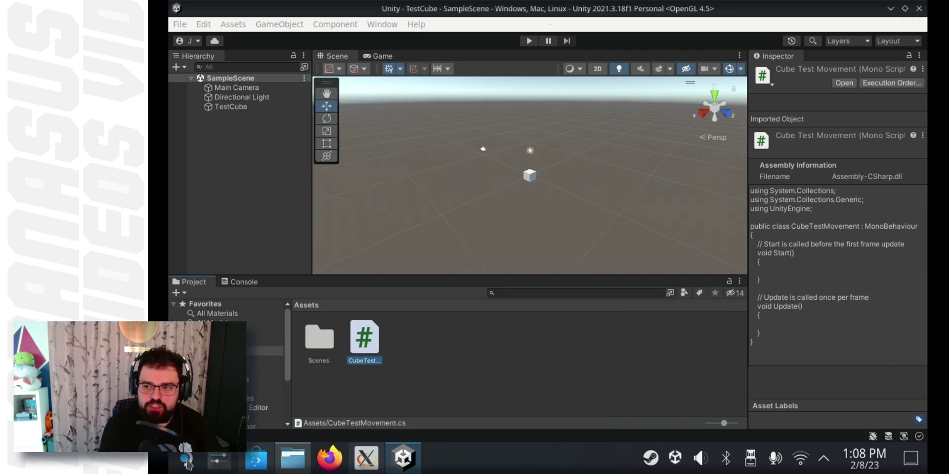
click(187, 461)
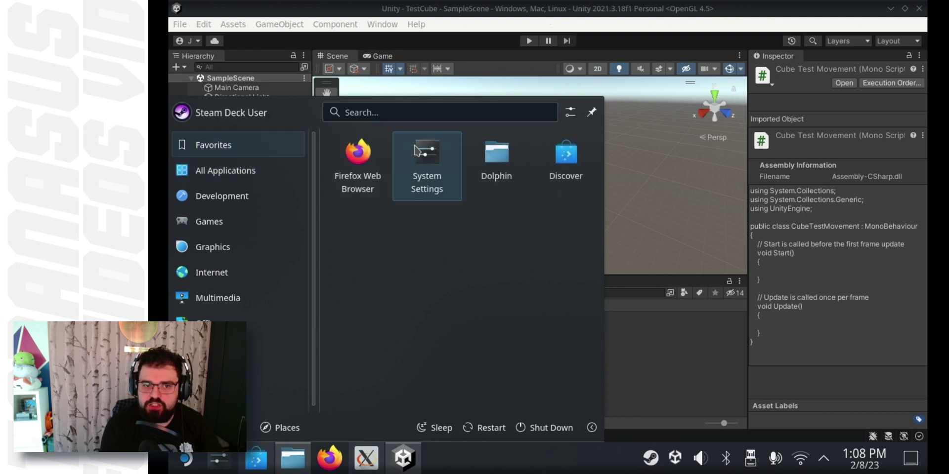
text(konsol)
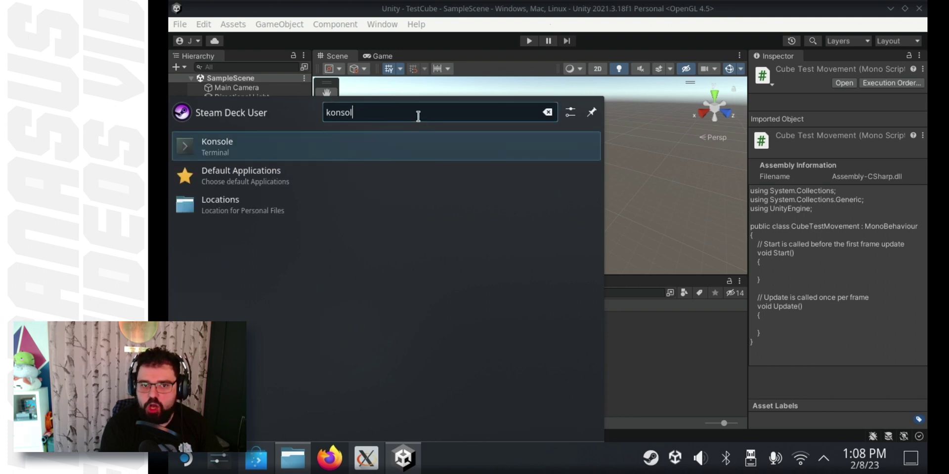
key(Return)
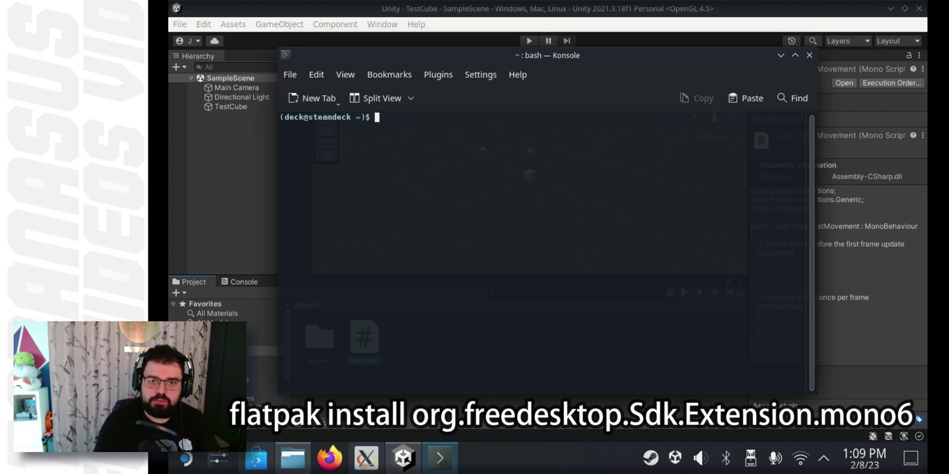
Run 'flatpak install org.freedesktop.Sdk.Extension.mono6', choose option 2 (22.08), and confirm.
text(flatpak install org.freedesktop)
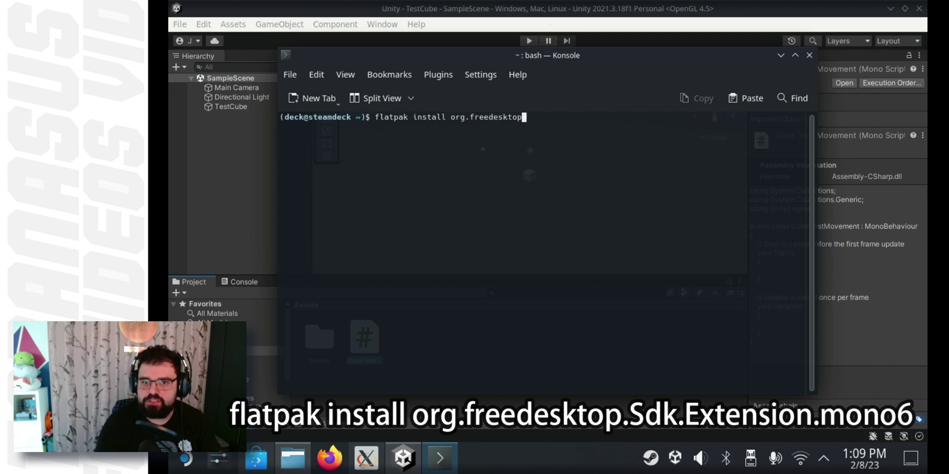
text(.Sdk.)
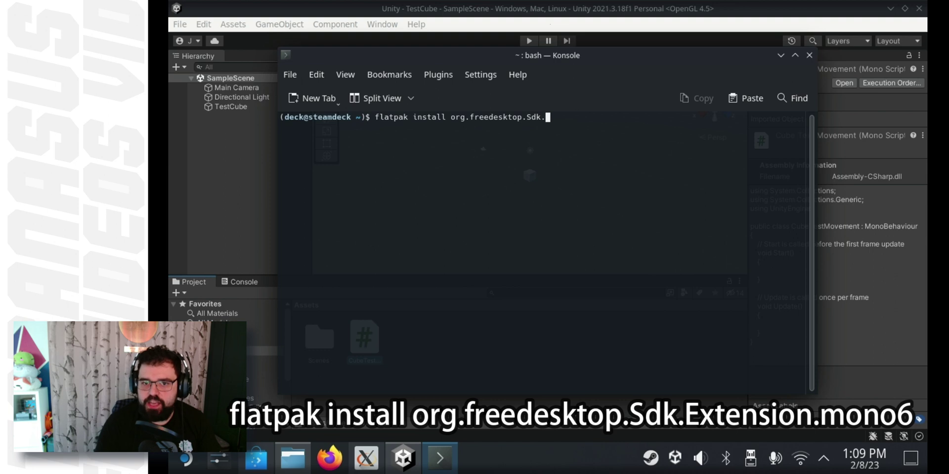
text(Extension.)
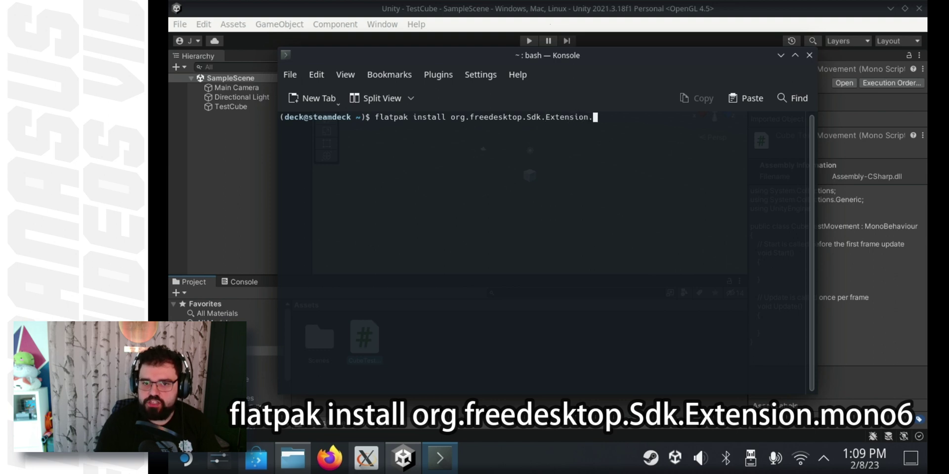
text(mono6)
key(Return)
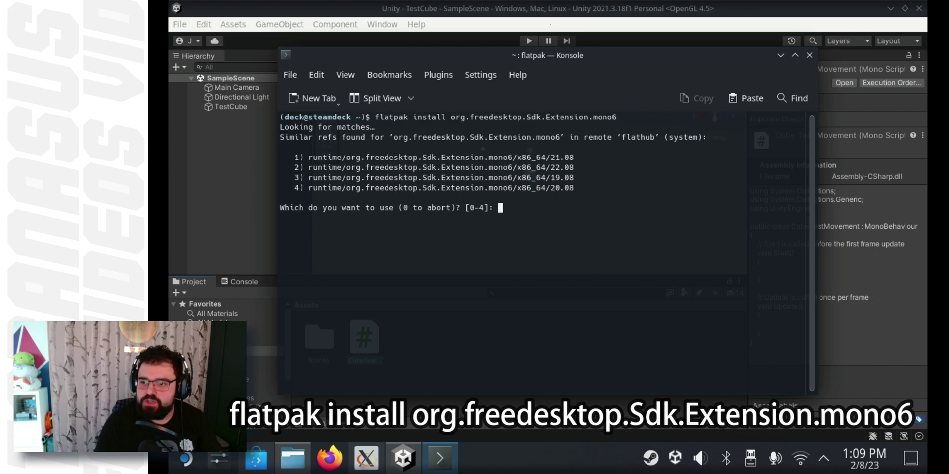
text(2)
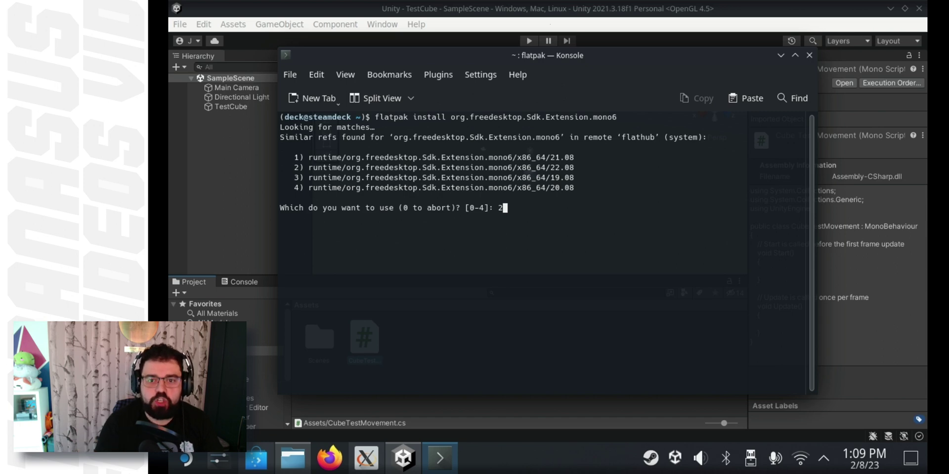
key(Return)
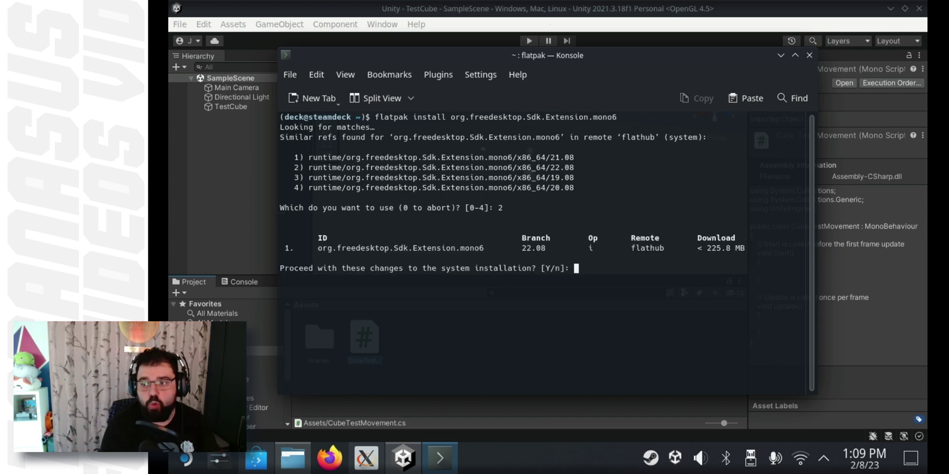
key(Return)
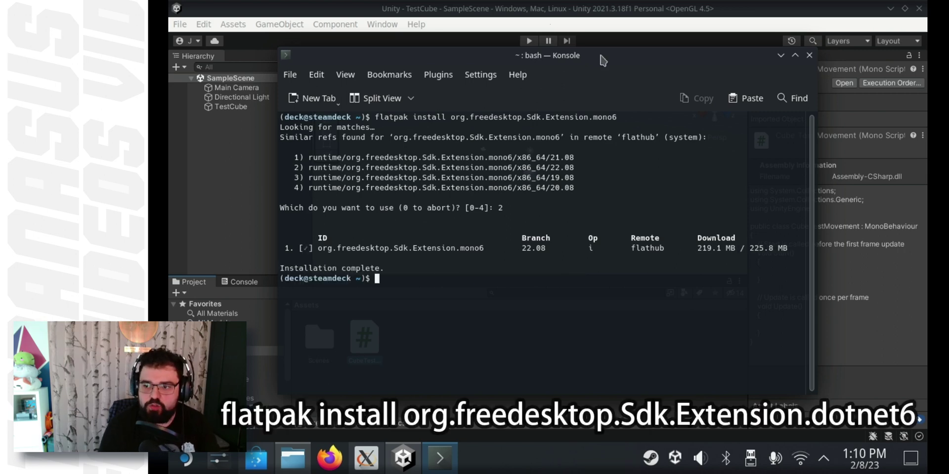
Run 'flatpak install org.freedesktop.Sdk.Extension.dotnet6', choose option 3 (22.08), and confirm.
text(flatpa)
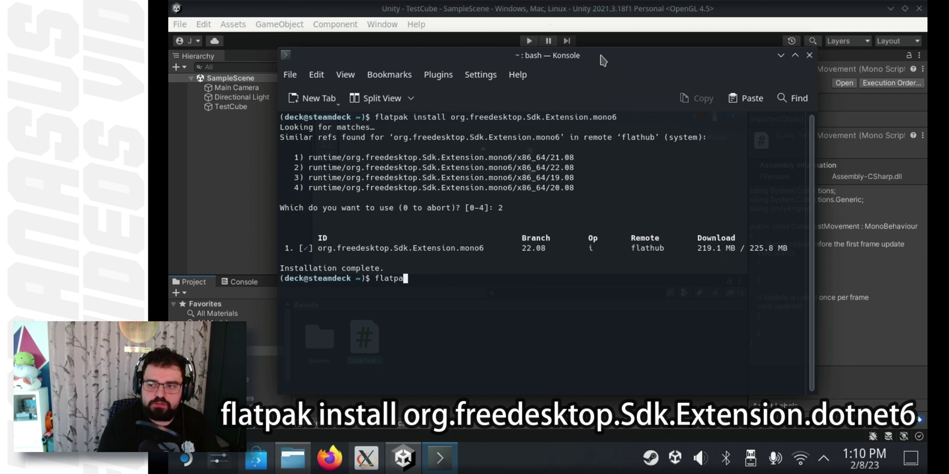
text(k install)
text(org.freedesktop.Sdk.Extension.mono6)
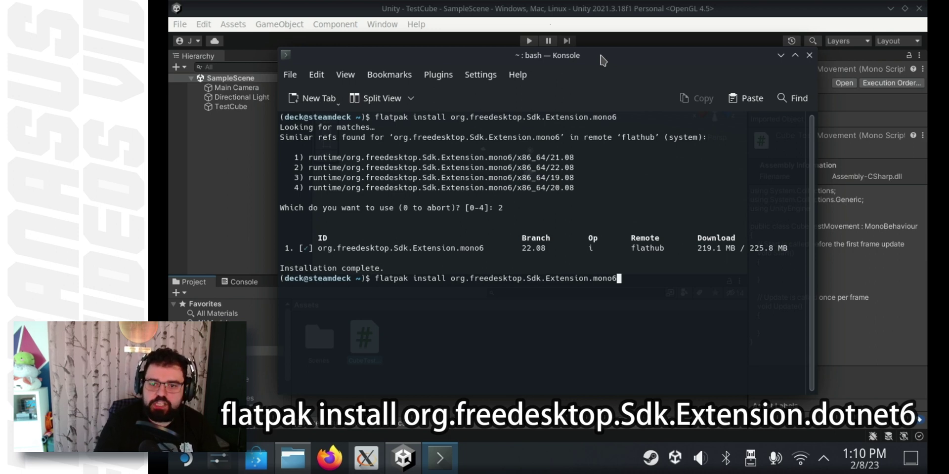
key(BackSpace)
key(BackSpace)
key(BackSpace)
key(BackSpace)
key(BackSpace)
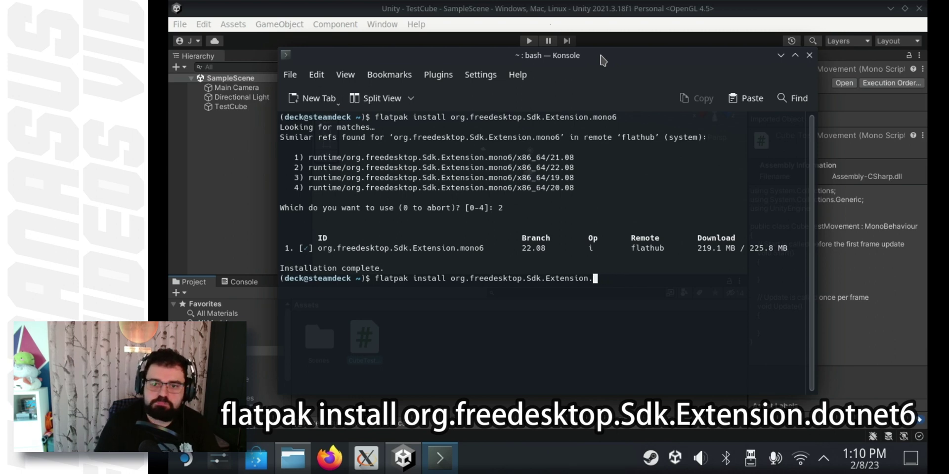
text(dotnet6)
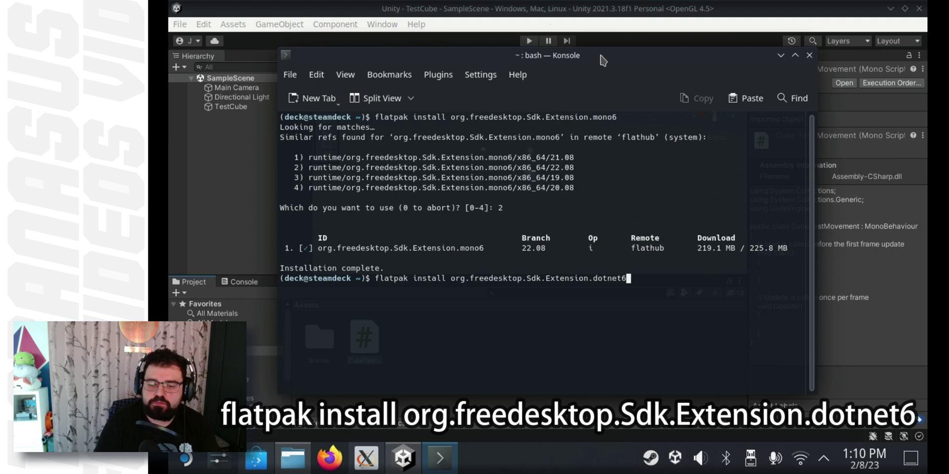
key(Return)
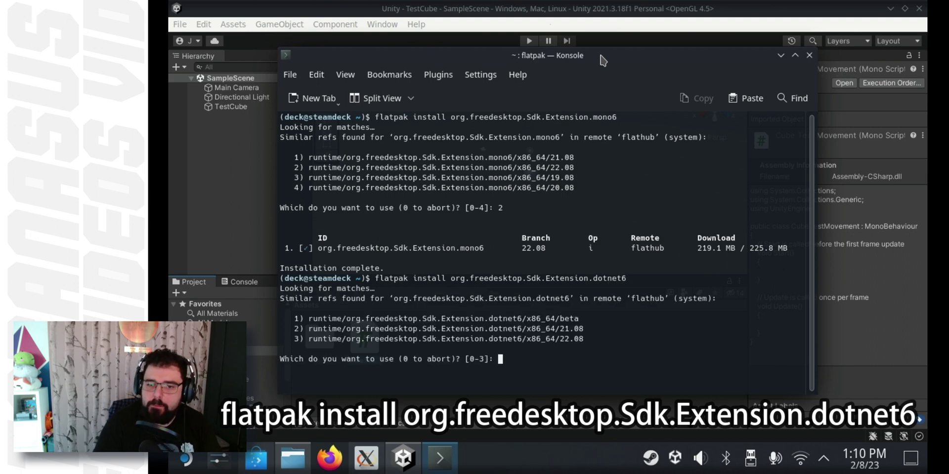
text(3)
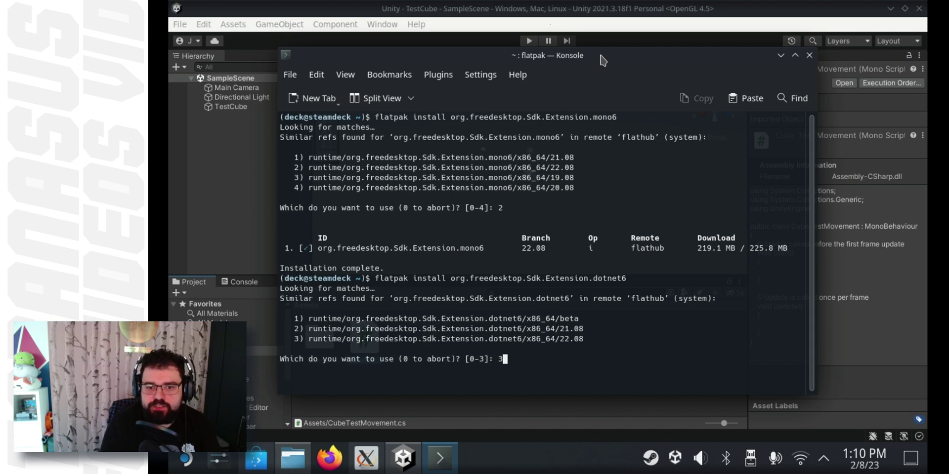
key(Return)
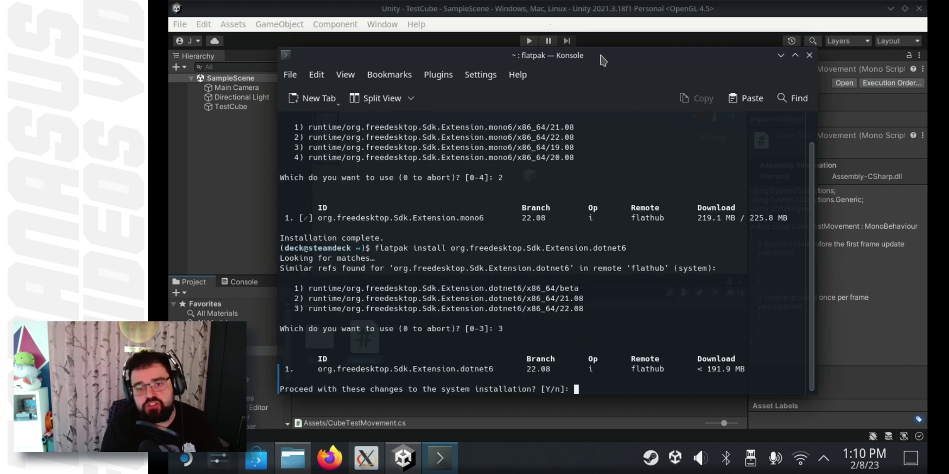
key(Return)
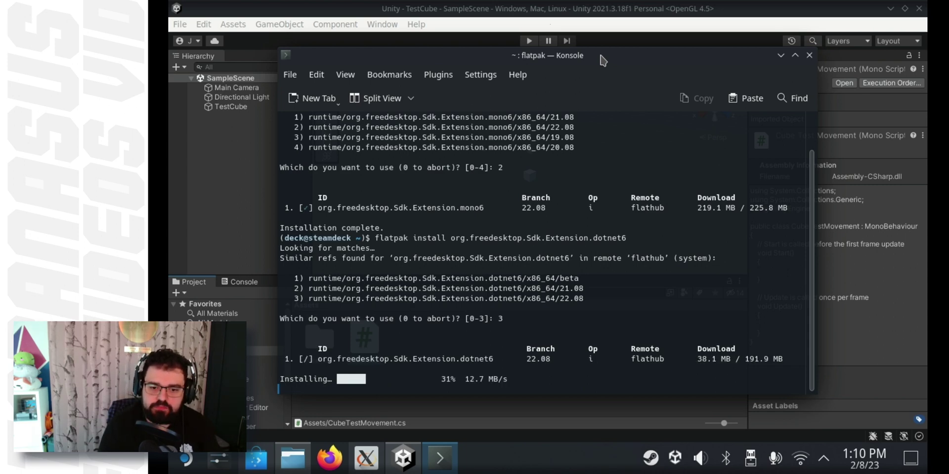
Dismiss the useModernNet warning, uncheck Omnisharp: Use Modern Net in VS Code Settings, and restart OmniSharp.
click(809, 55)
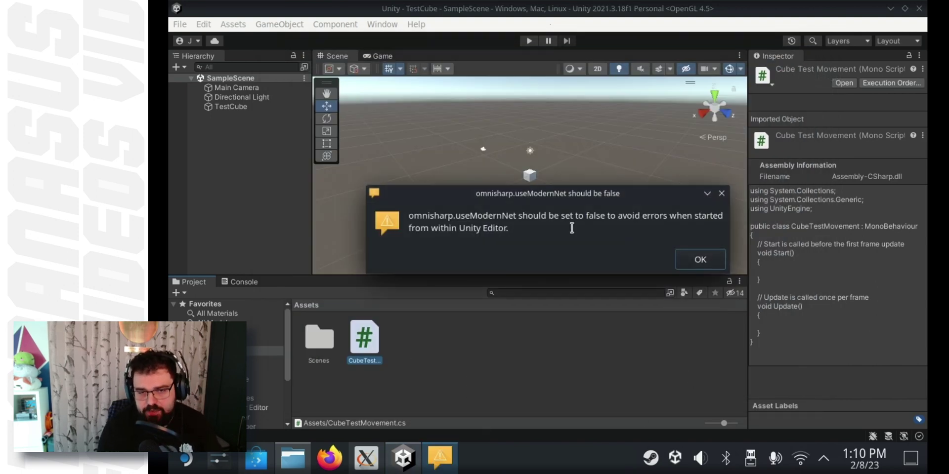
click(695, 262)
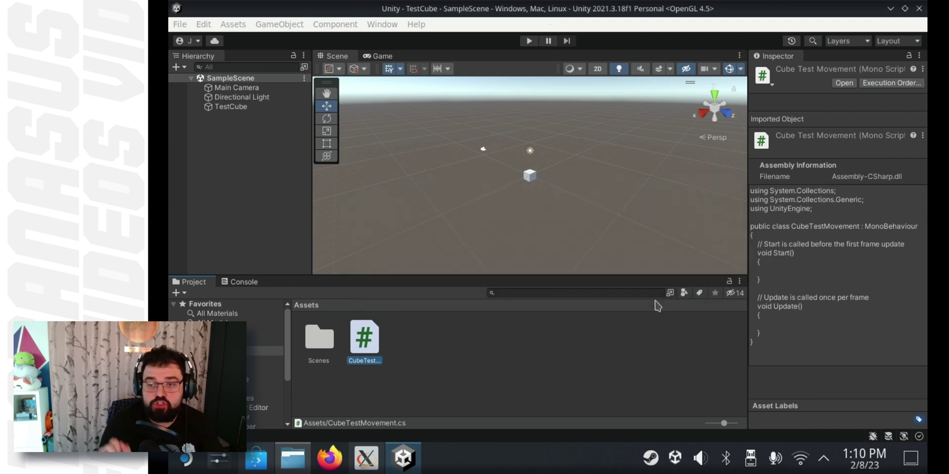
click(260, 417)
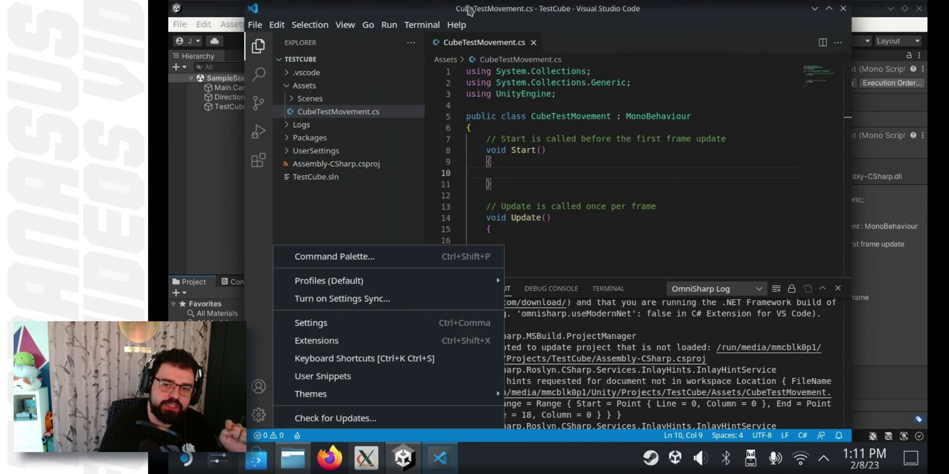
click(321, 323)
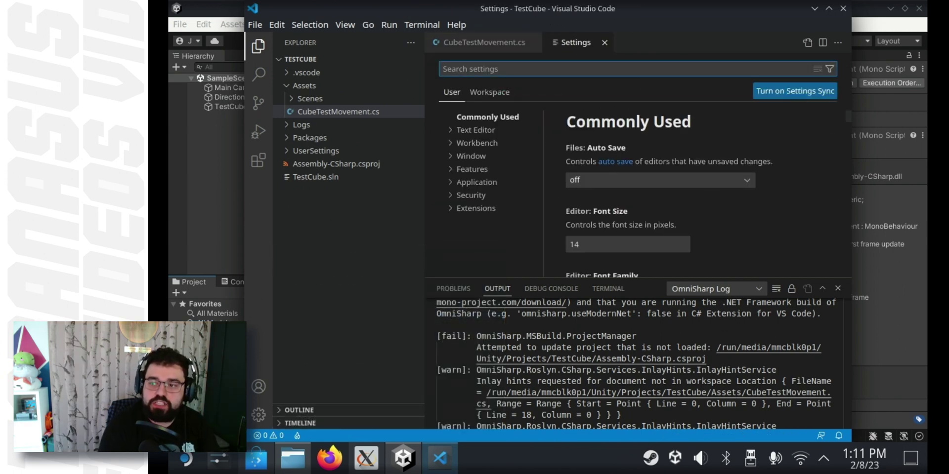
text(omnisharp)
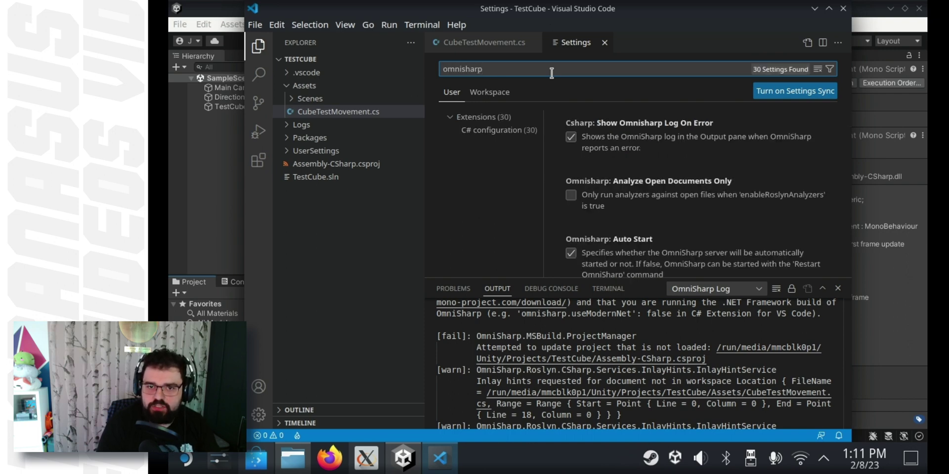
text(.use)
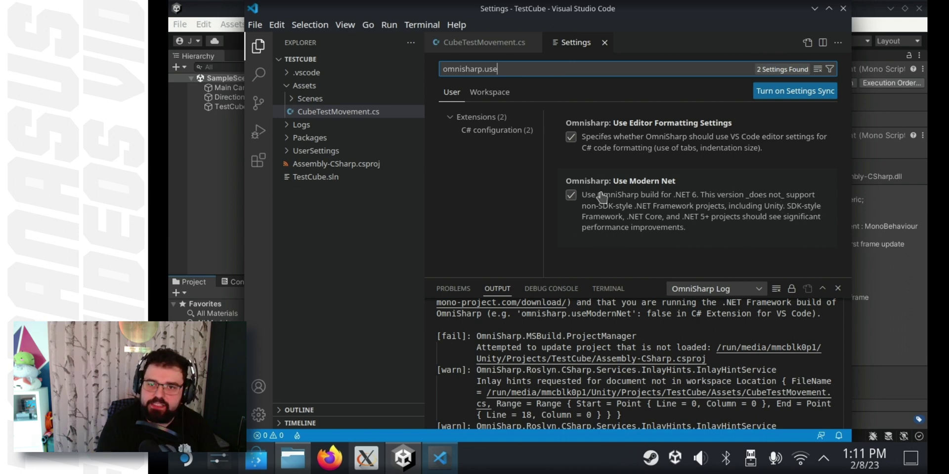
click(571, 196)
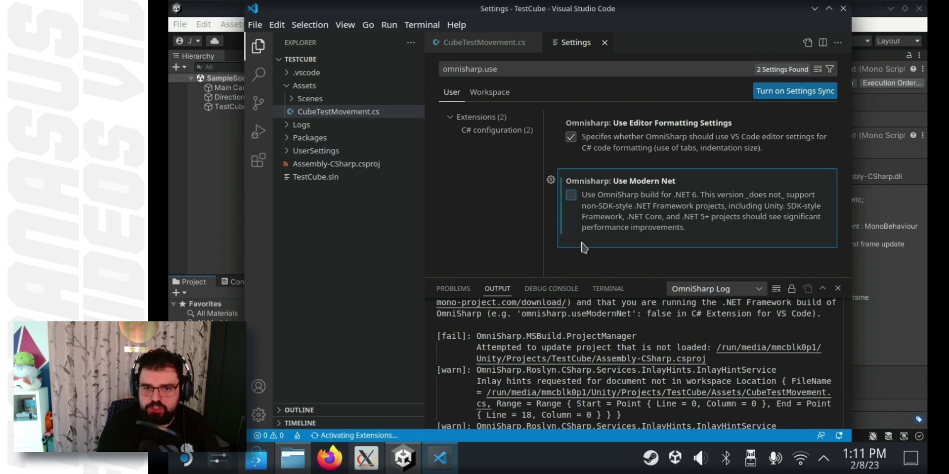
click(793, 405)
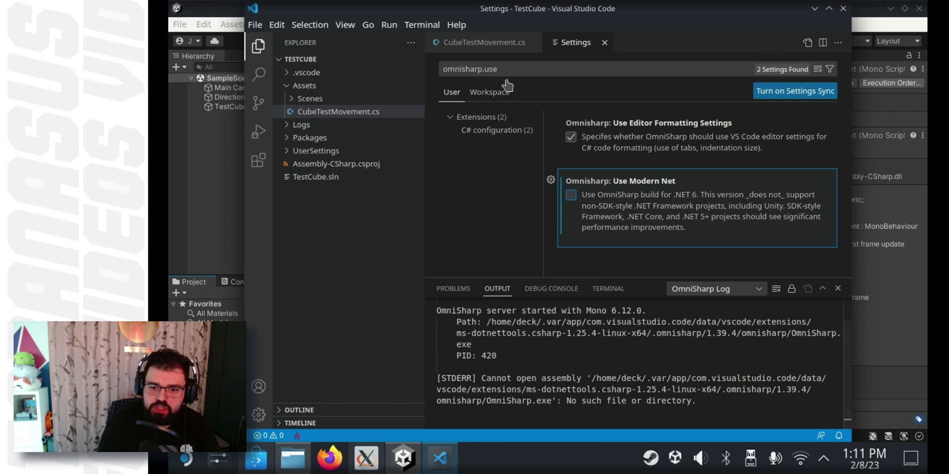
Close Settings and VS Code, then reopen CubeTestMovement from Unity's Project panel.
click(605, 43)
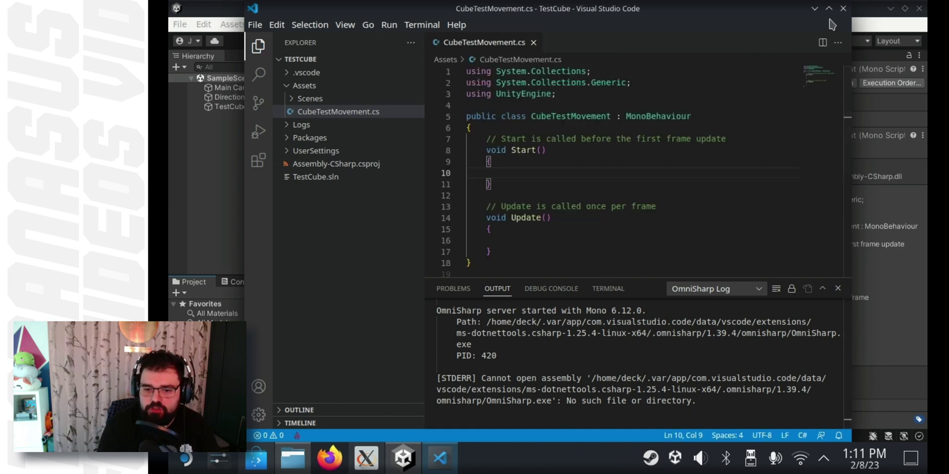
click(842, 9)
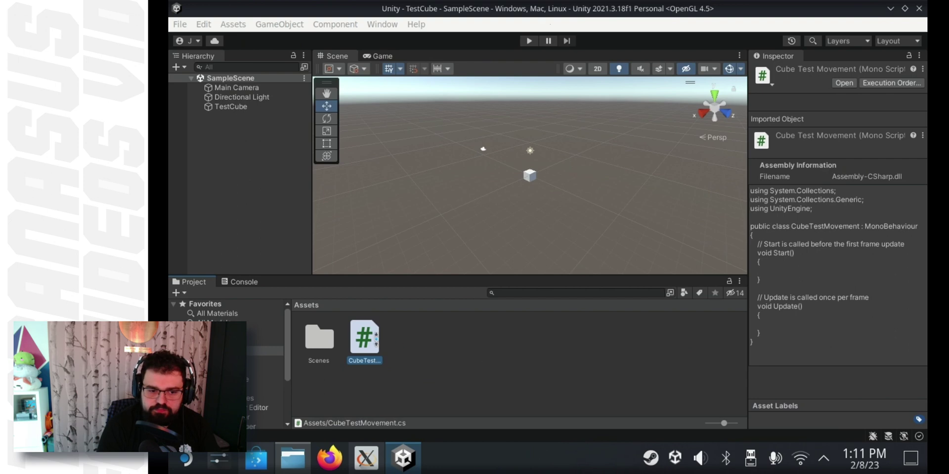
click(428, 338)
click(318, 339)
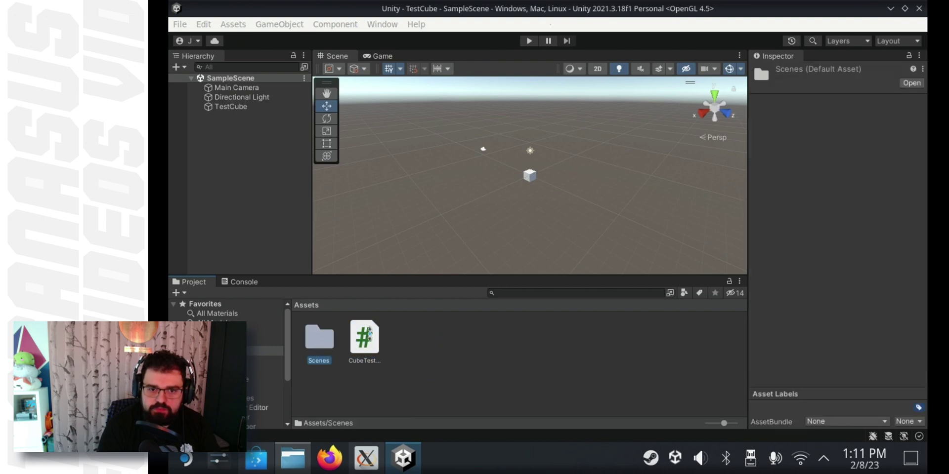
click(365, 339)
click(426, 162)
click(372, 329)
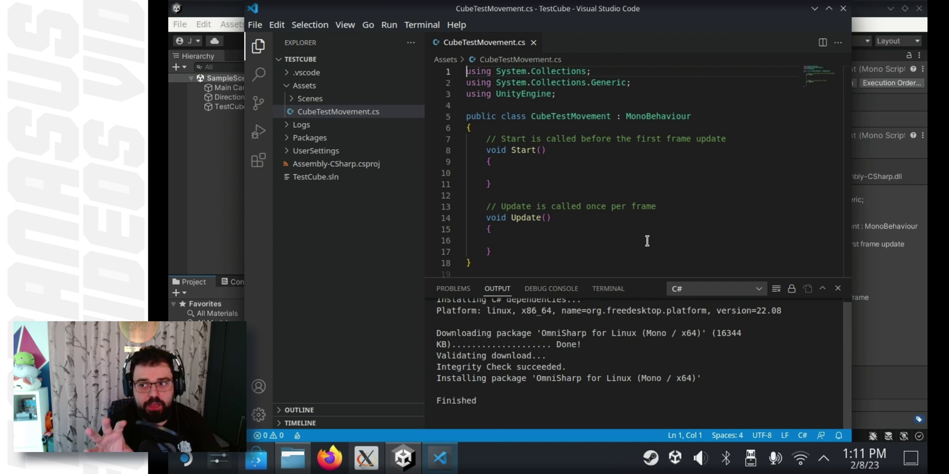
Test completion on line 10 inside Start, remove the test text, and save the script.
click(583, 176)
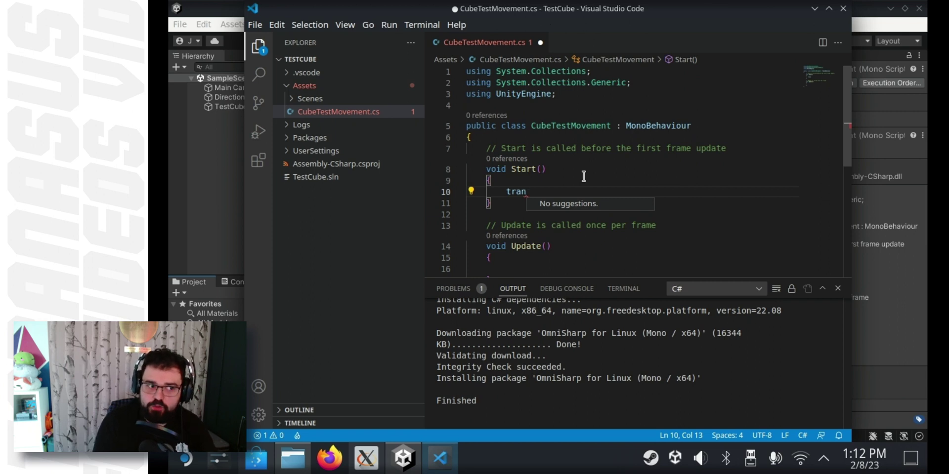
key(BackSpace)
key(Escape)
key(BackSpace)
key(BackSpace)
key(BackSpace)
key(ctrl+s)
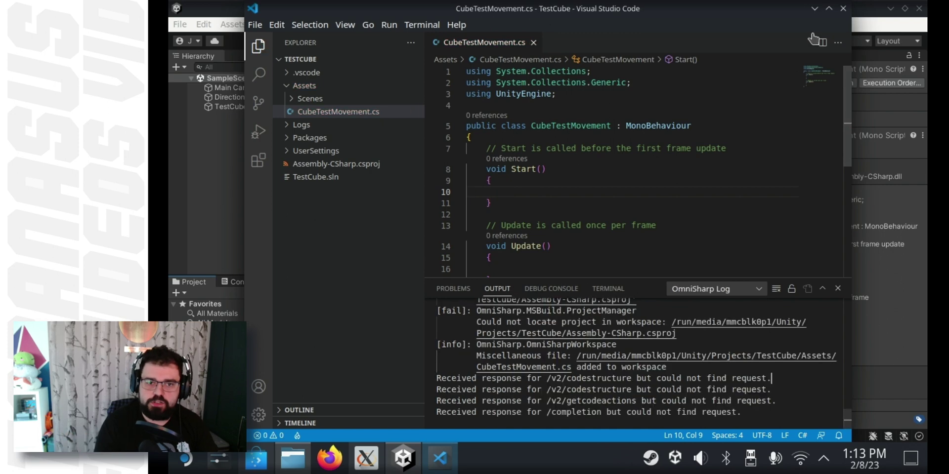
Close VS Code and confirm Preferences > External Tools lists Visual Studio Code as the script editor.
click(840, 9)
click(180, 24)
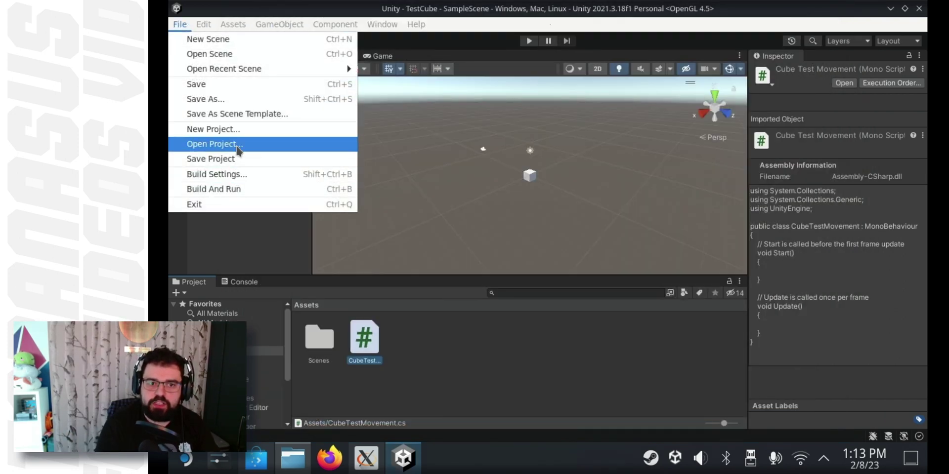
click(204, 24)
click(203, 24)
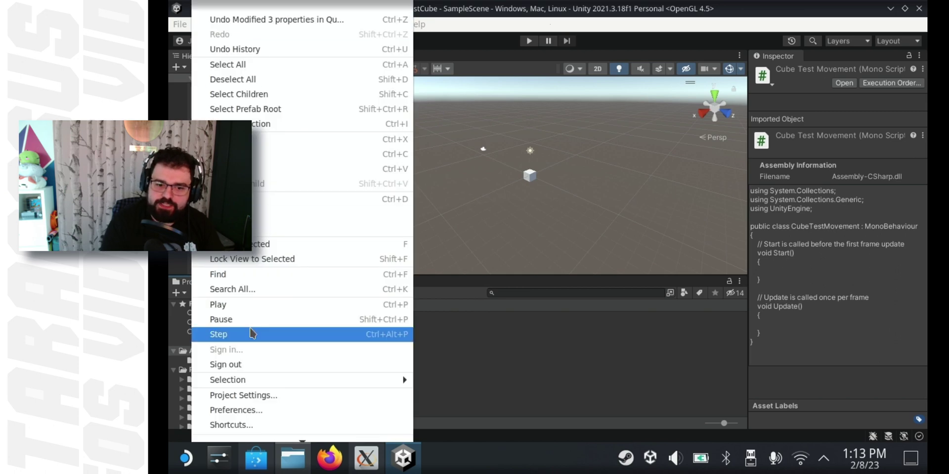
click(237, 410)
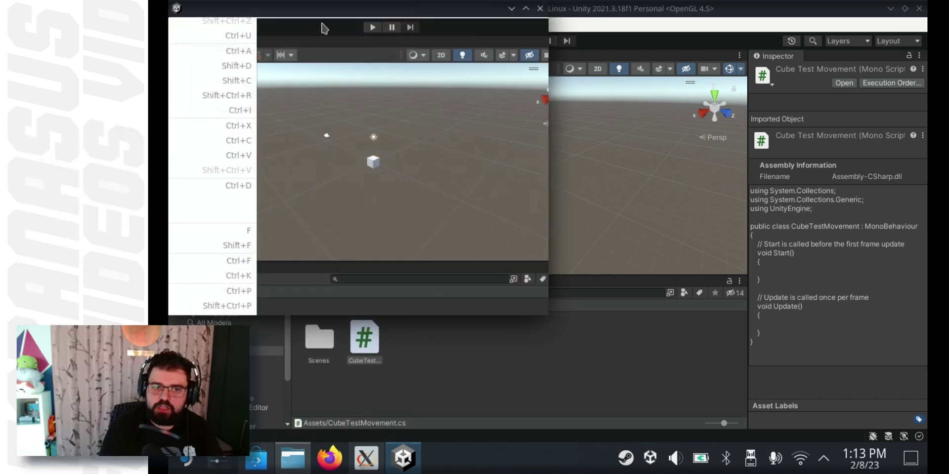
mouse_move(324, 28)
mouse_down()
mouse_move(346, 30)
mouse_move(359, 59)
mouse_up()
click(237, 166)
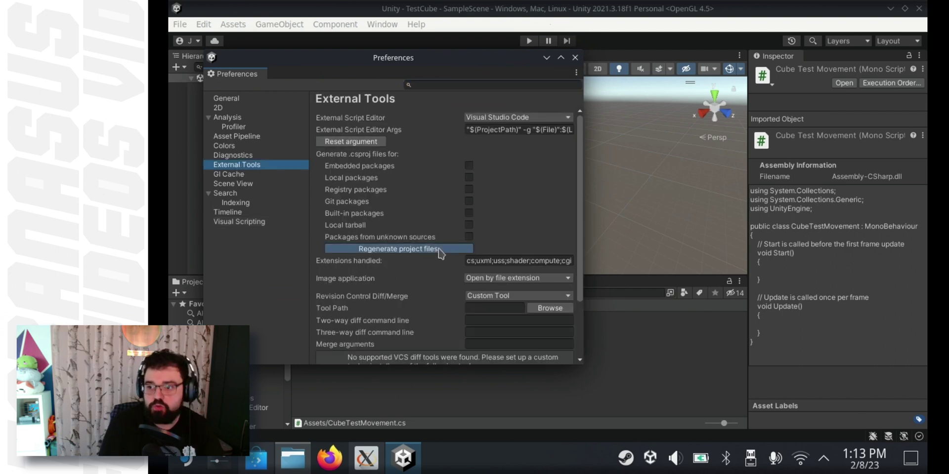
scroll(451, 271, down, 3)
scroll(512, 189, up, 3)
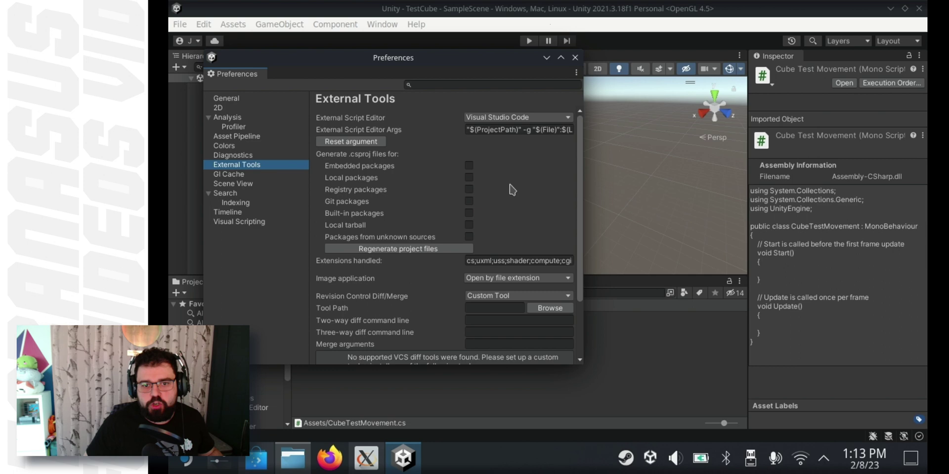
click(575, 58)
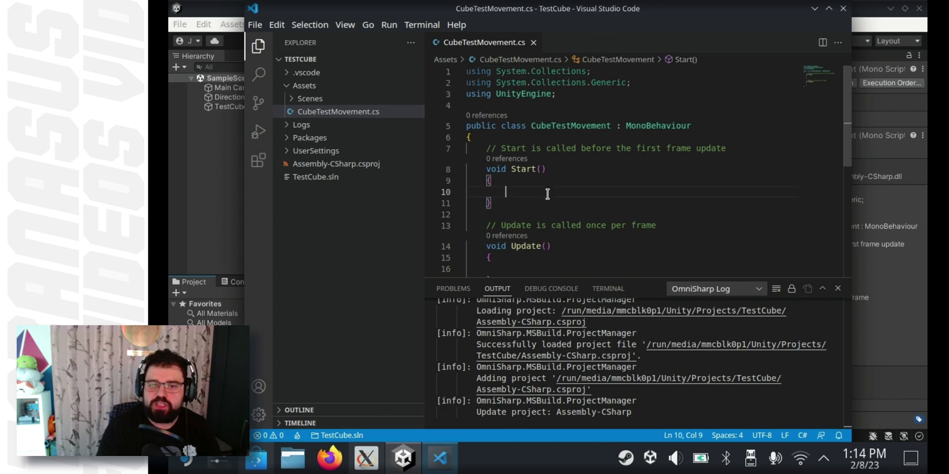
Write 'transform.position = new Vector3(0,0,100);' in Start using autocomplete, then save.
text(tr)
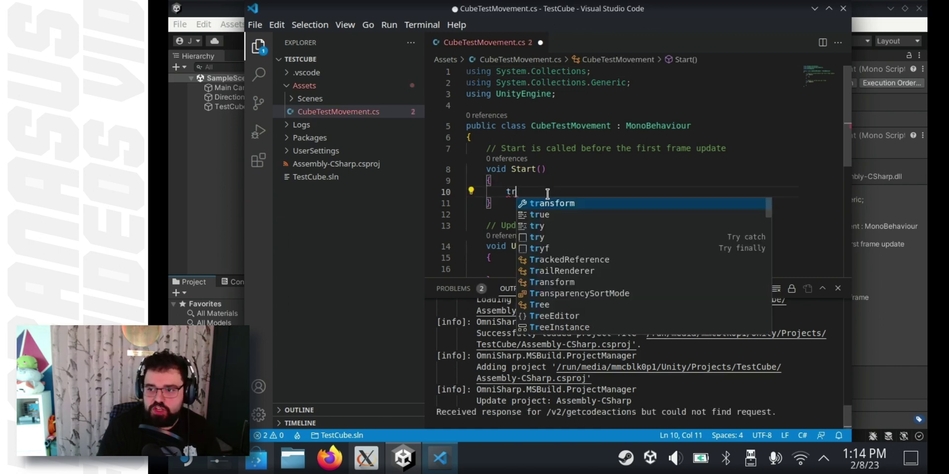
key(Tab)
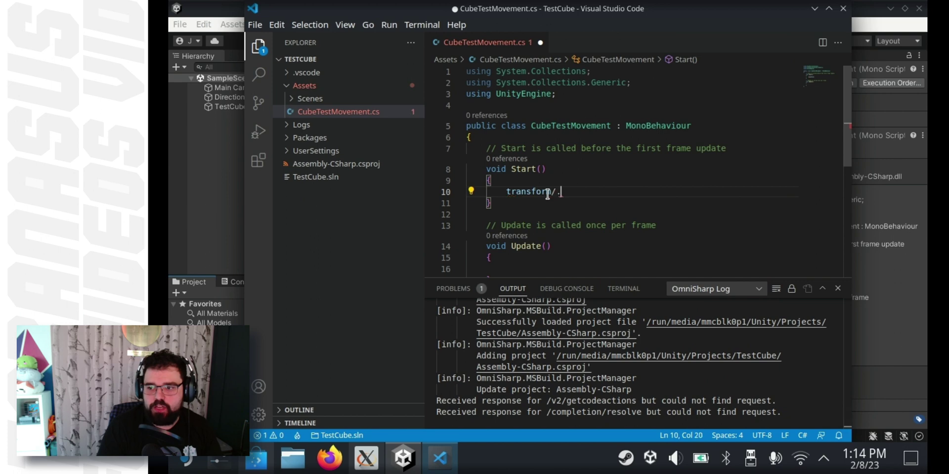
text(.)
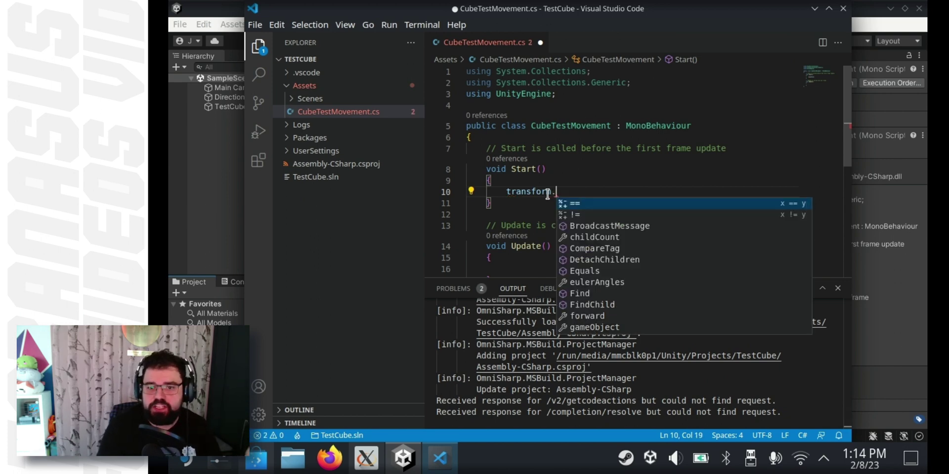
text(posi)
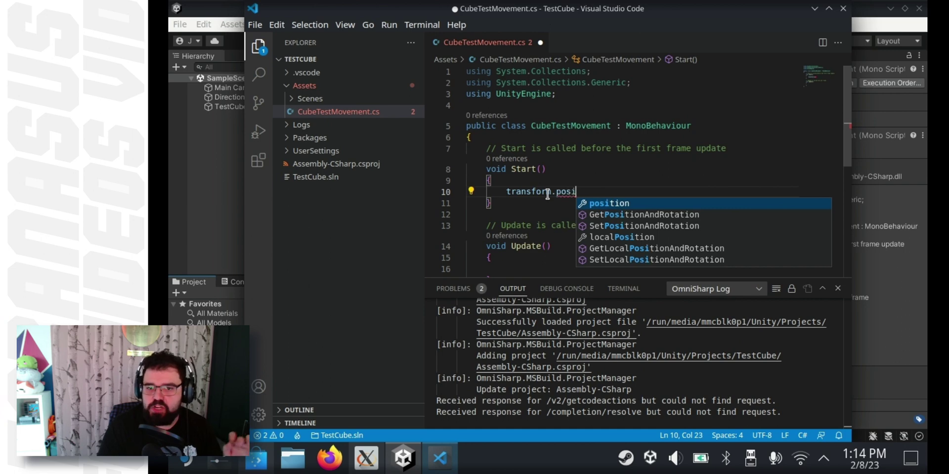
key(Tab)
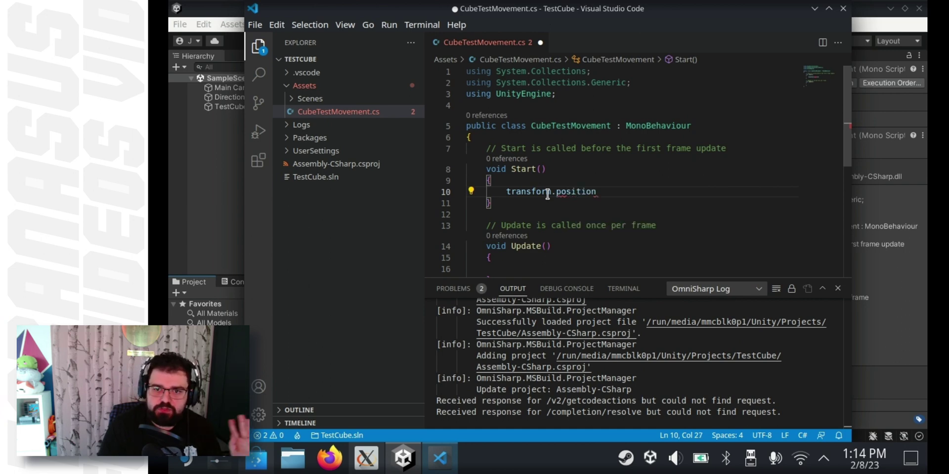
text(= new Vector3(0,)
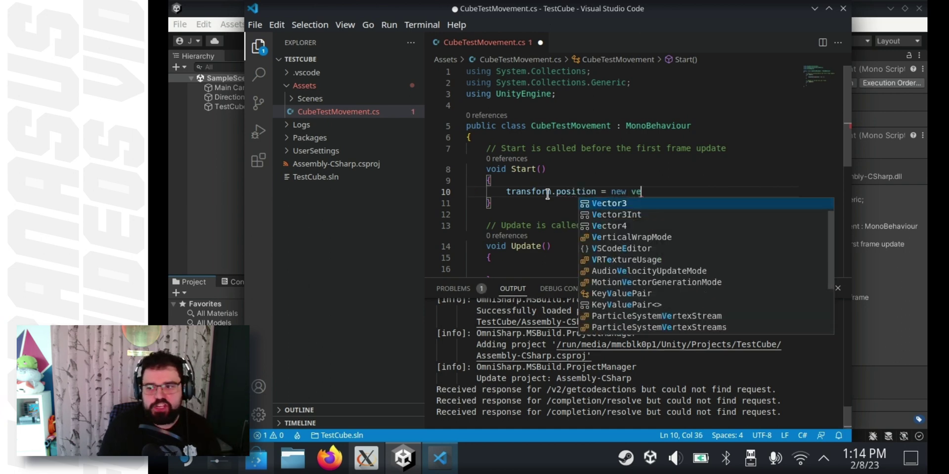
text(0,100)
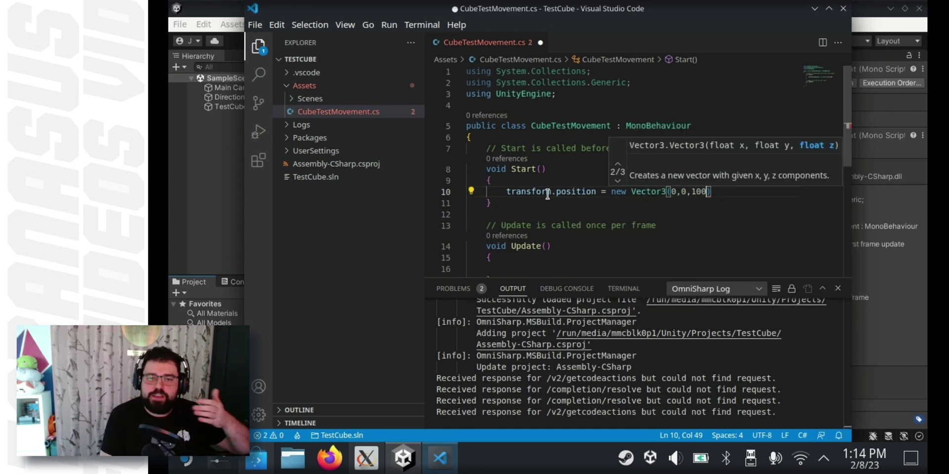
text();)
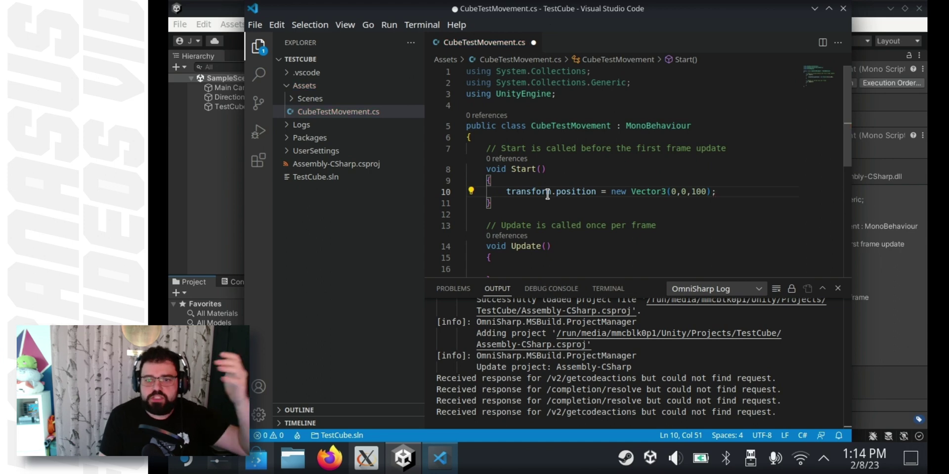
key(ctrl+s)
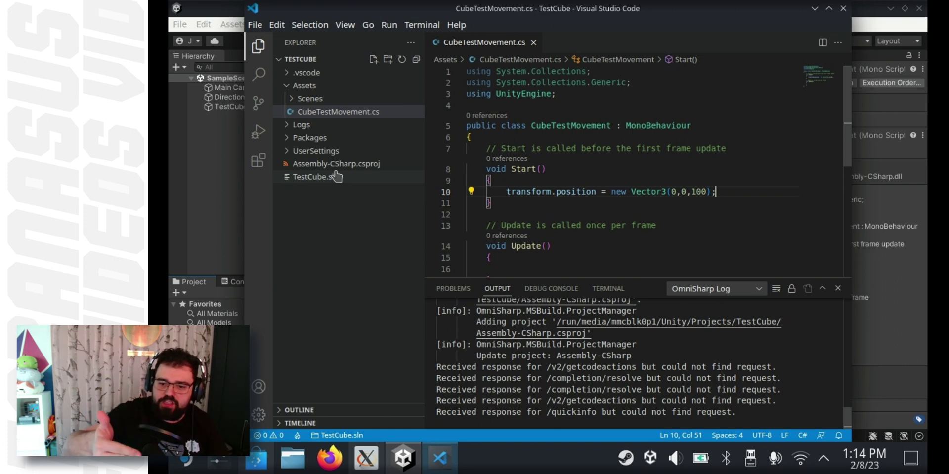
After confirming no script errors, play the TestCube scene to see the cube pushed 100 units away, then stop.
click(442, 288)
click(213, 208)
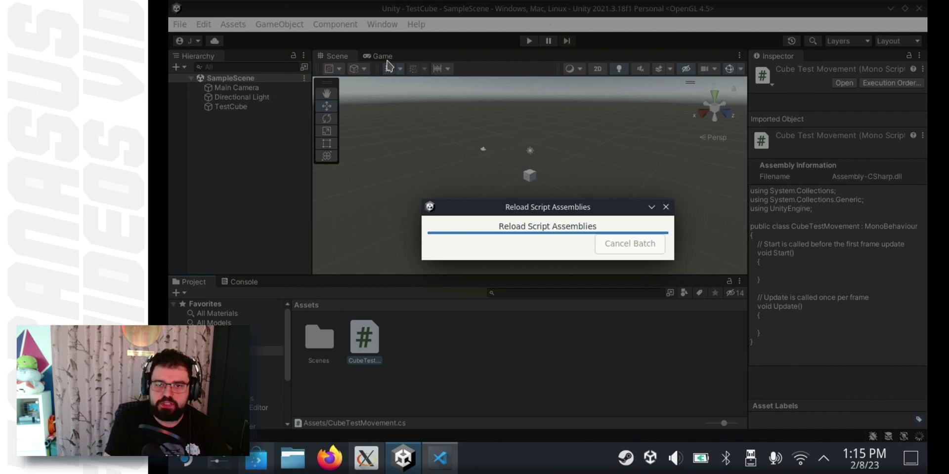
click(529, 42)
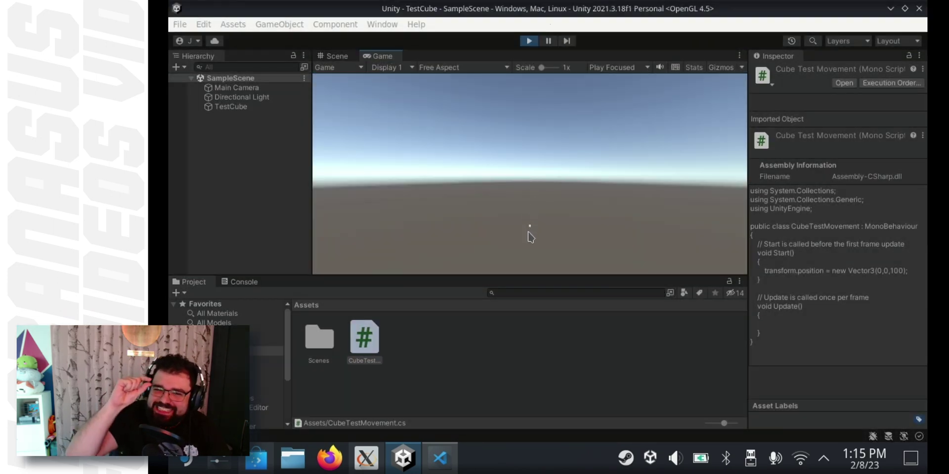
click(528, 41)
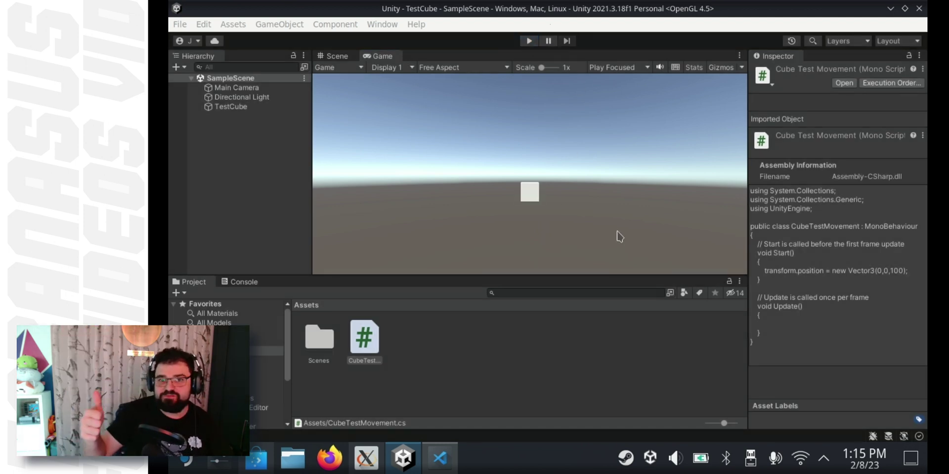